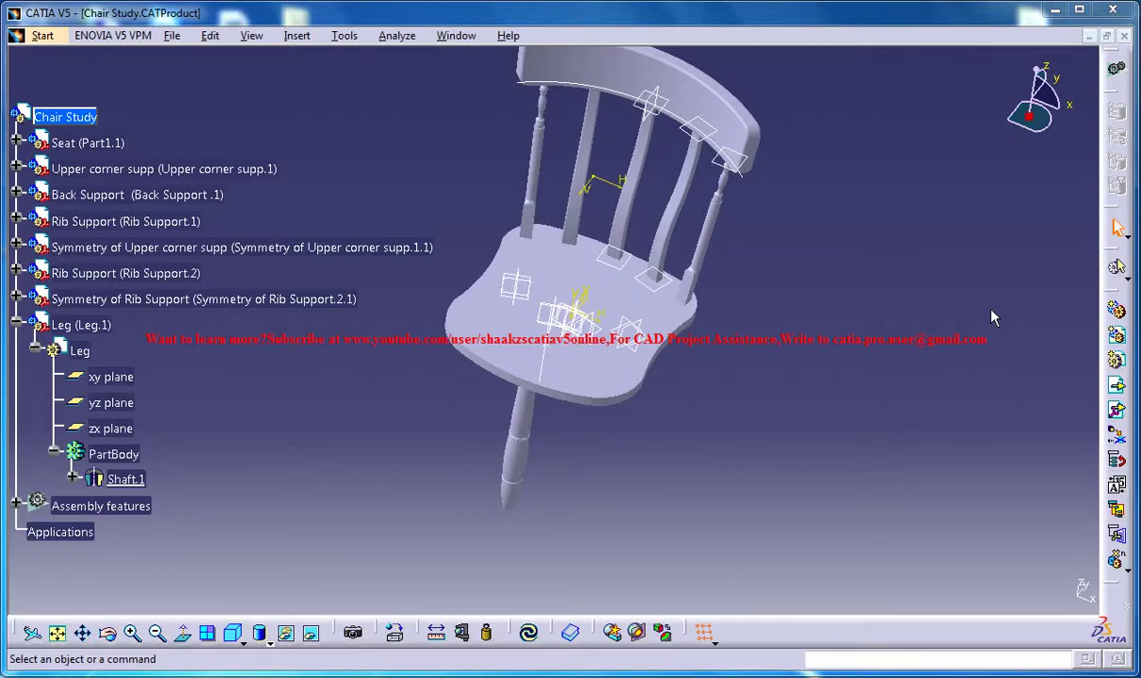
Step: Look over the finished wooden chair document, then return to the Chair Study assembly
click(457, 36)
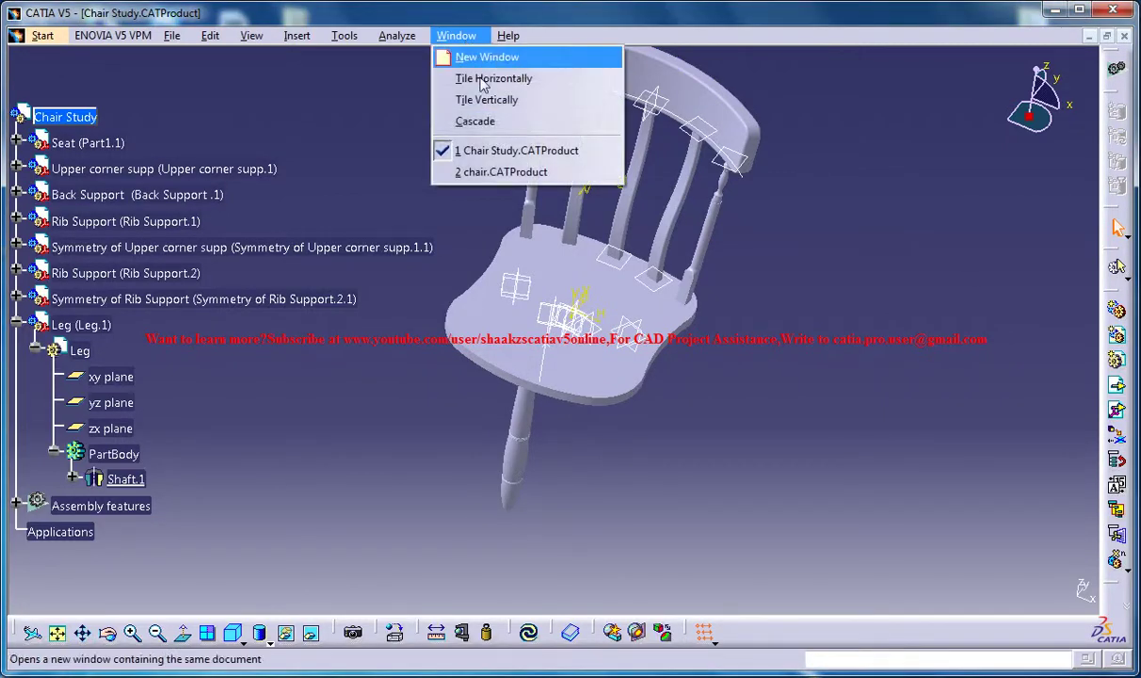
click(500, 173)
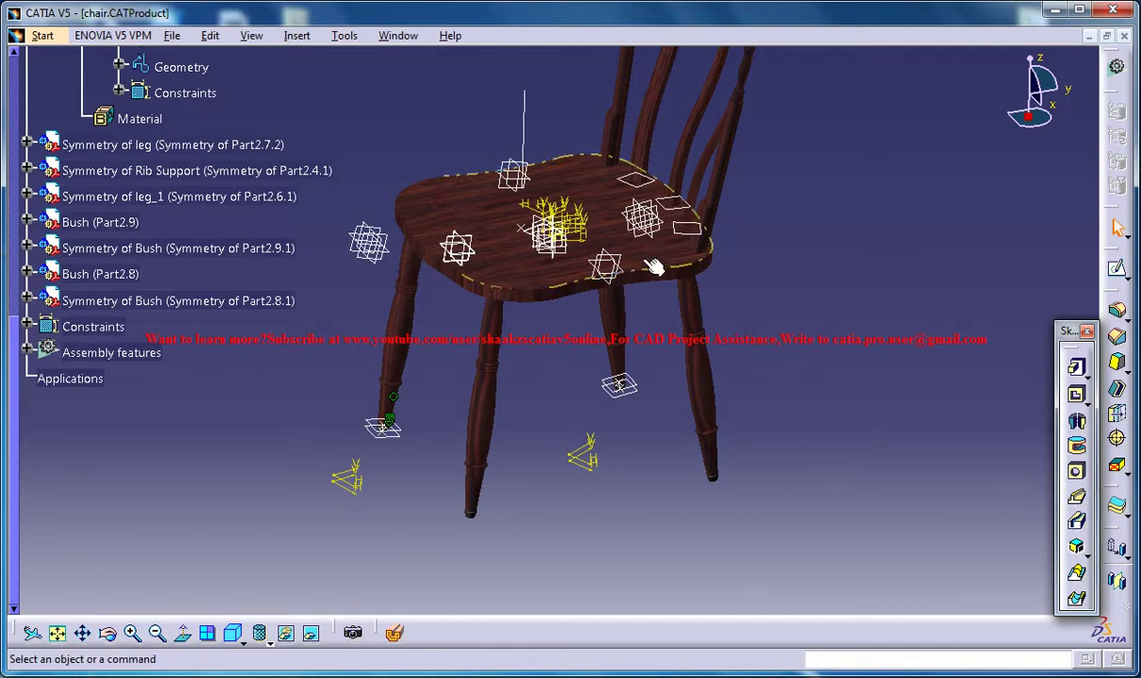
middle_drag(751, 365, 646, 355)
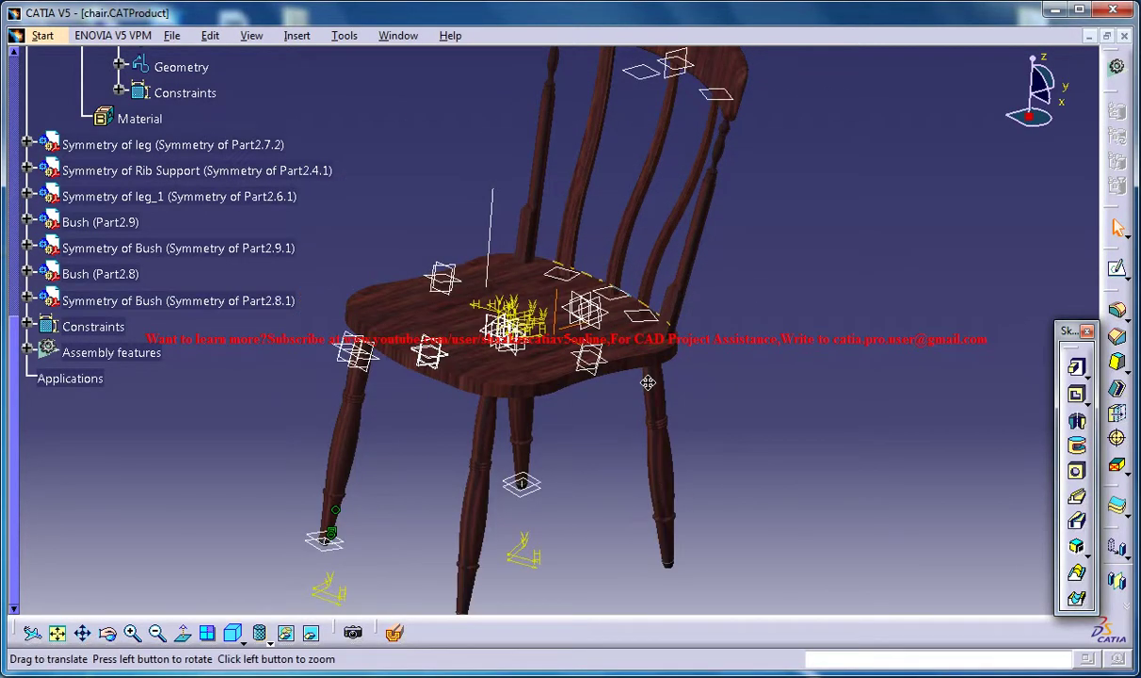
mouse_move(660, 415)
middle_down()
mouse_move(551, 308)
mouse_move(575, 395)
middle_up()
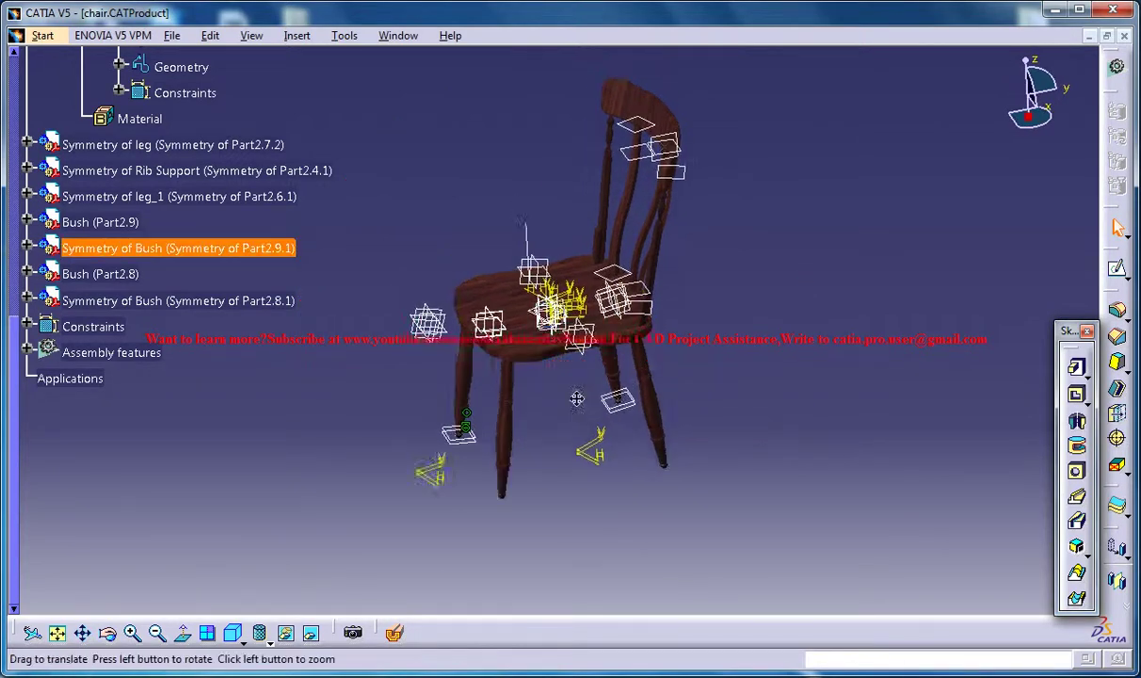
click(396, 37)
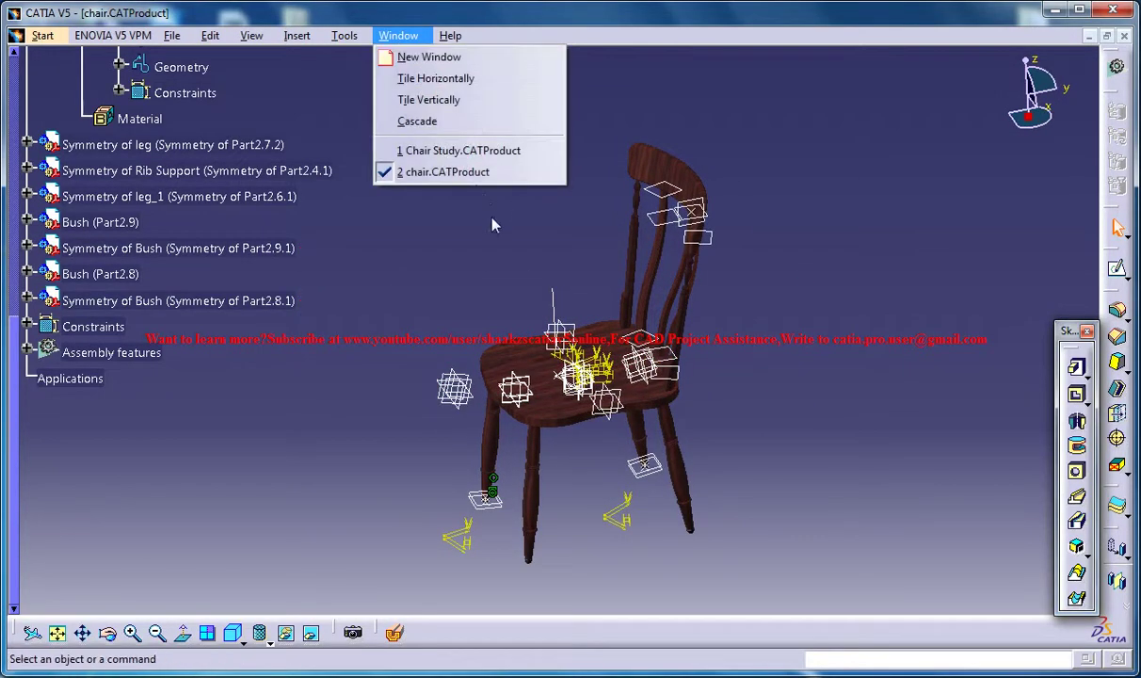
click(445, 145)
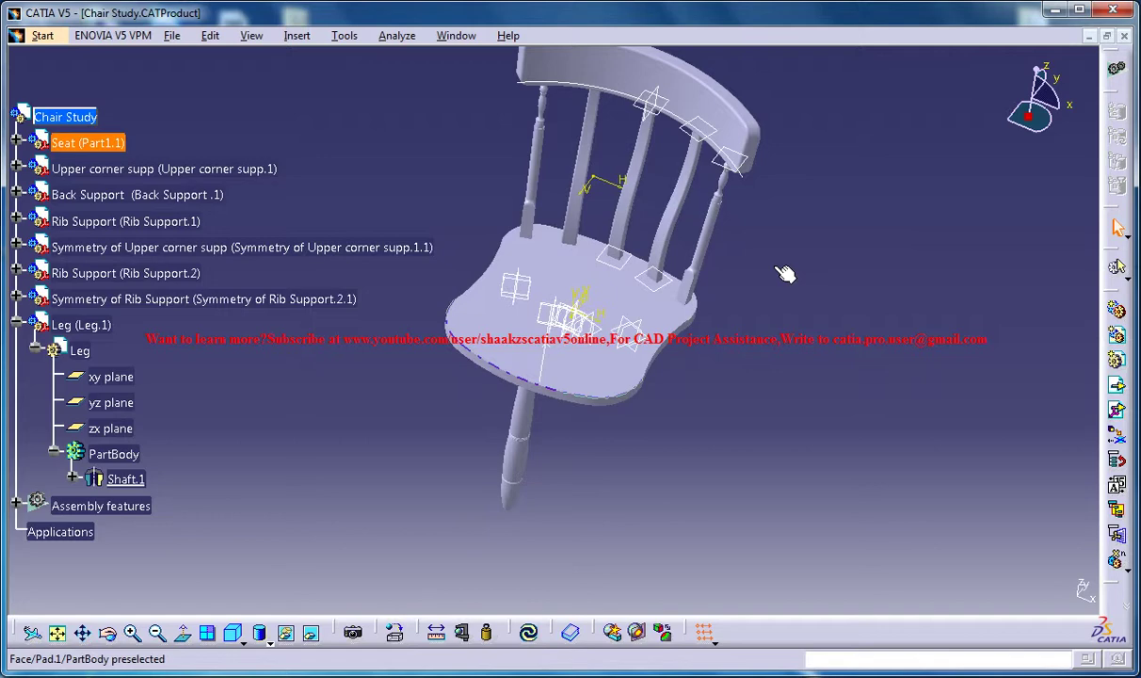
Step: Collapse the Leg branch and show a close front view of seat and leg
middle_drag(718, 272, 755, 358)
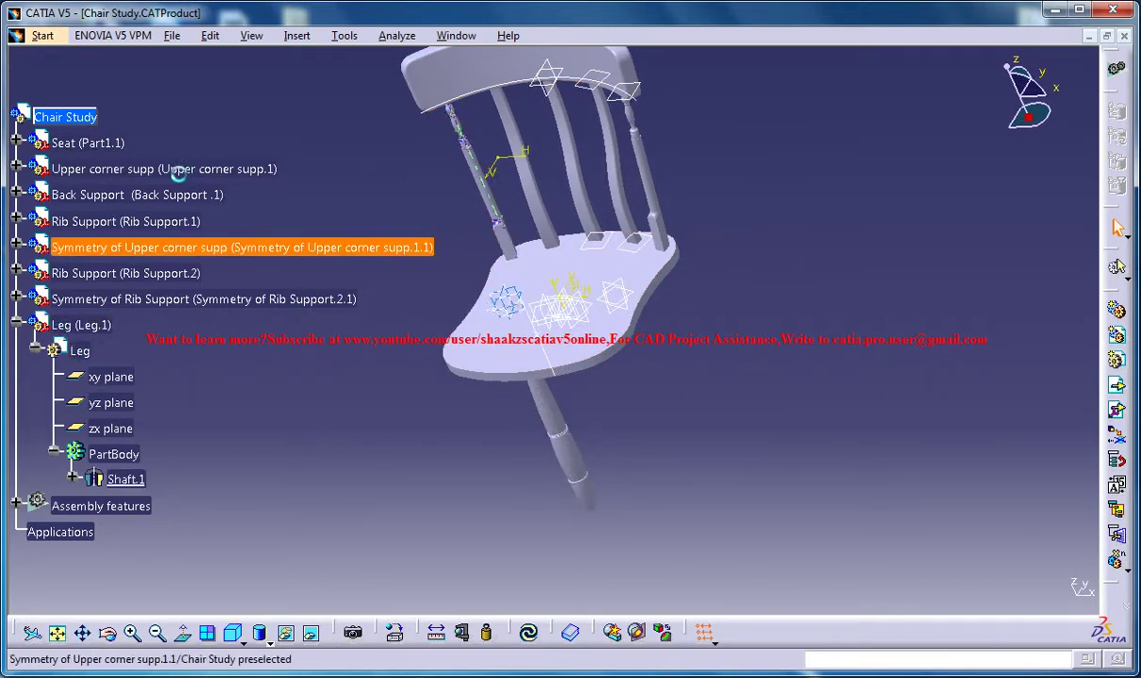
click(17, 322)
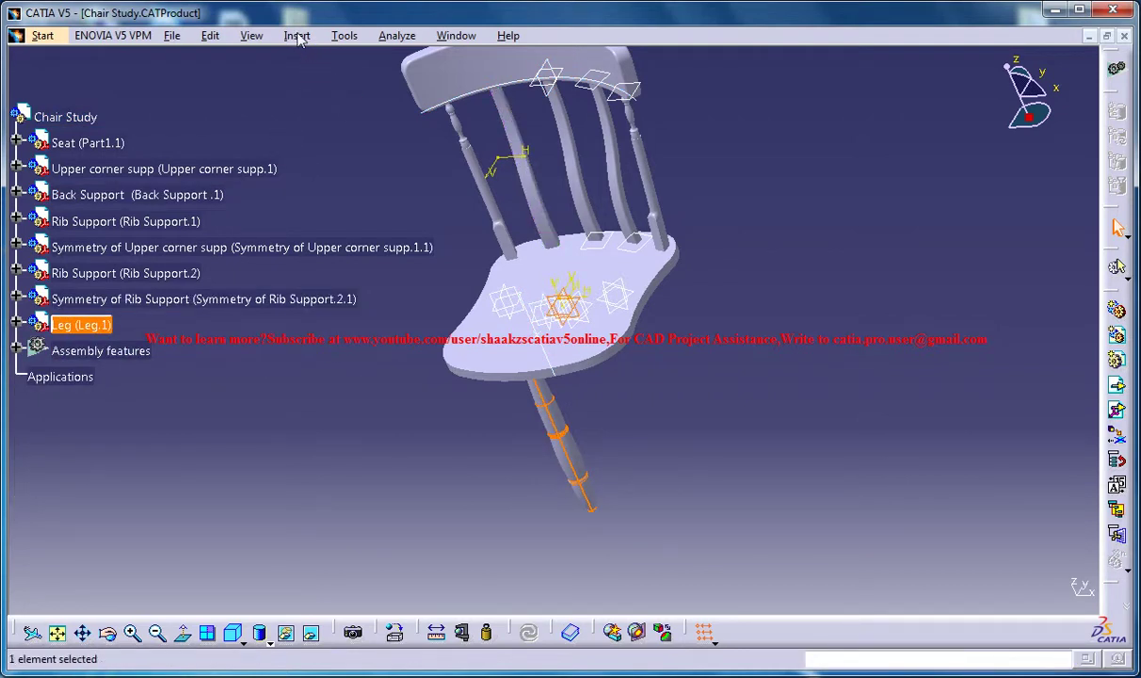
click(244, 640)
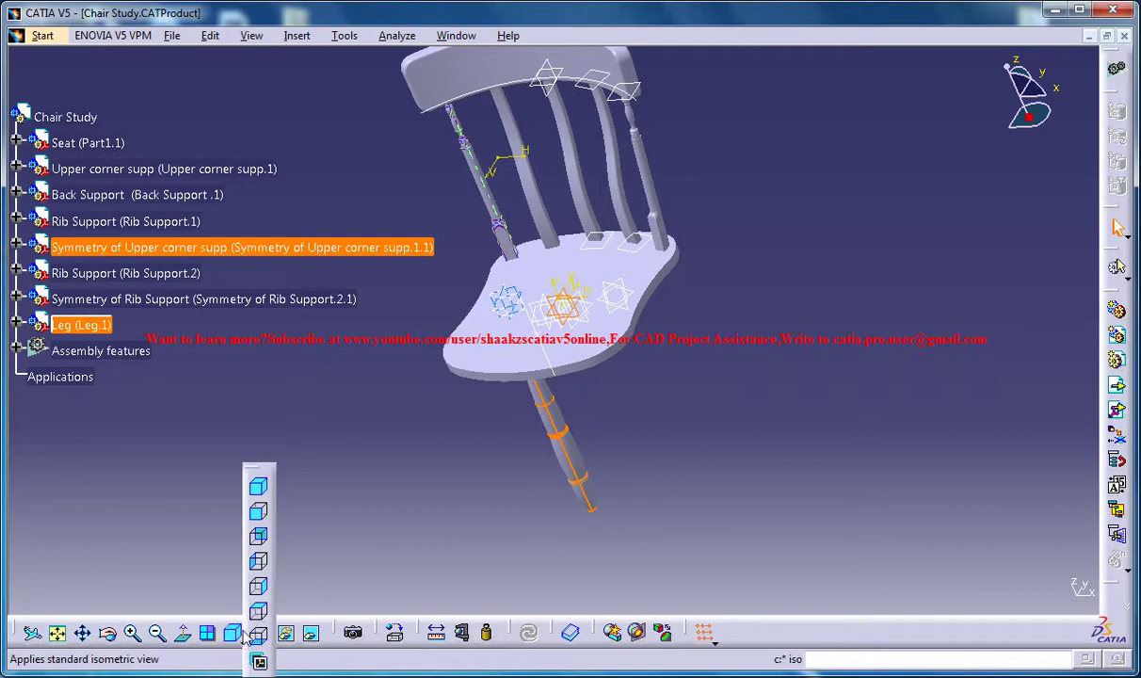
click(260, 513)
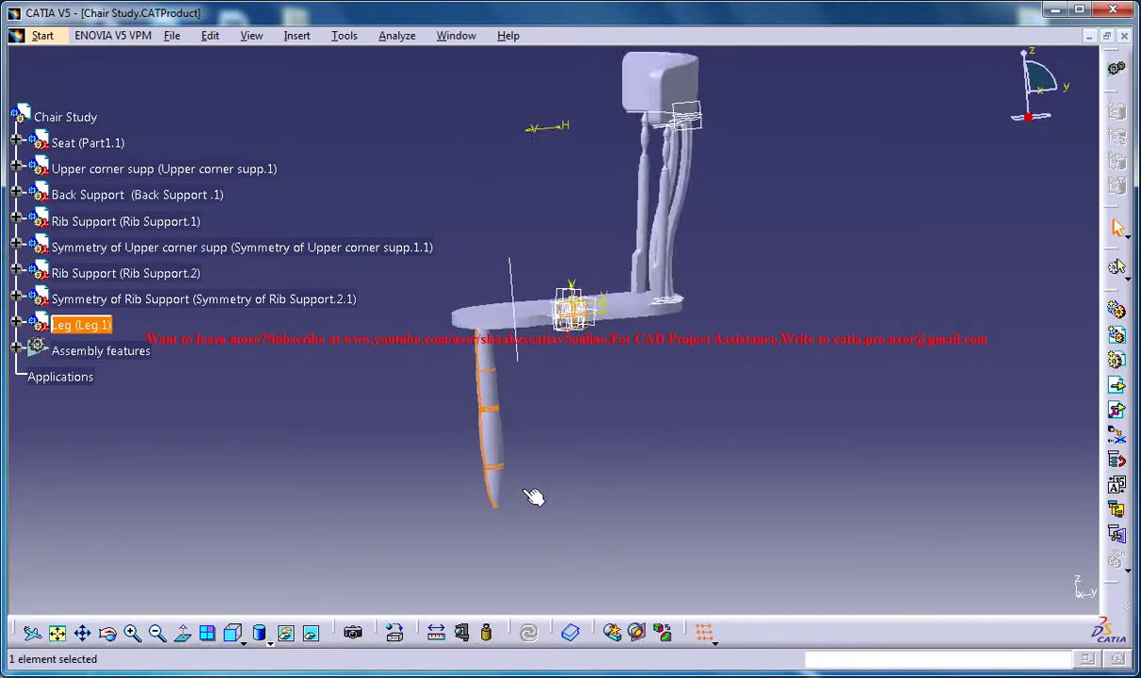
middle_drag(540, 344, 556, 400)
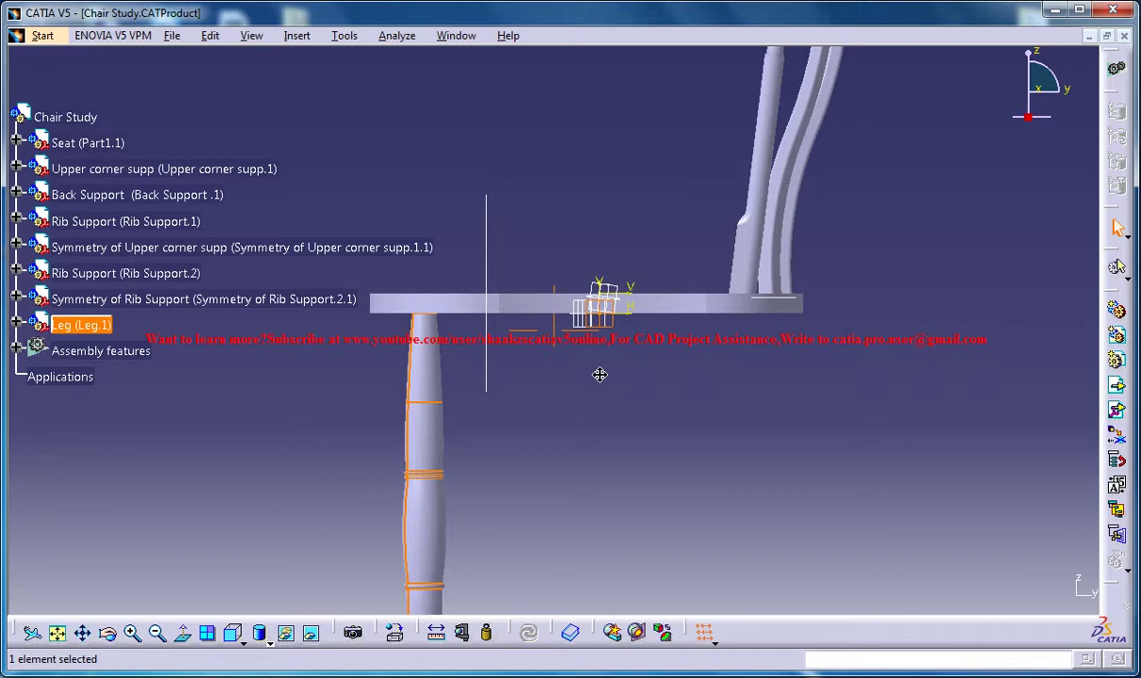
Step: Start Edit > Move > Manipulate on Chair Study and nudge the leg slightly left
click(210, 36)
mouse_move(234, 245)
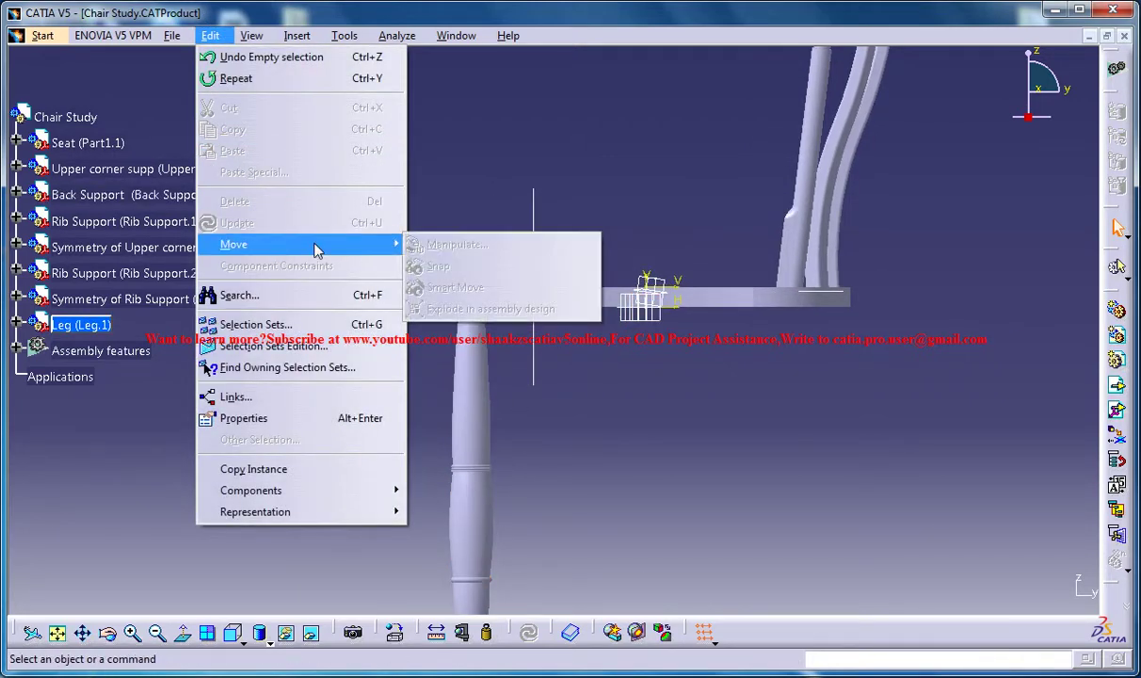
click(452, 247)
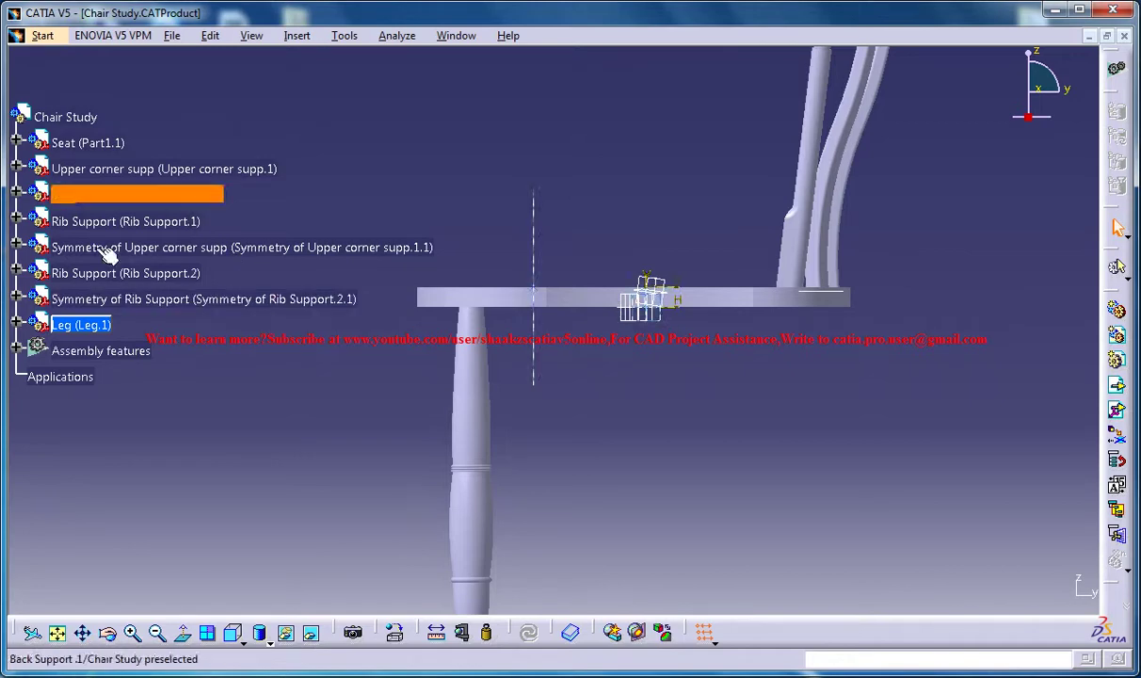
click(75, 119)
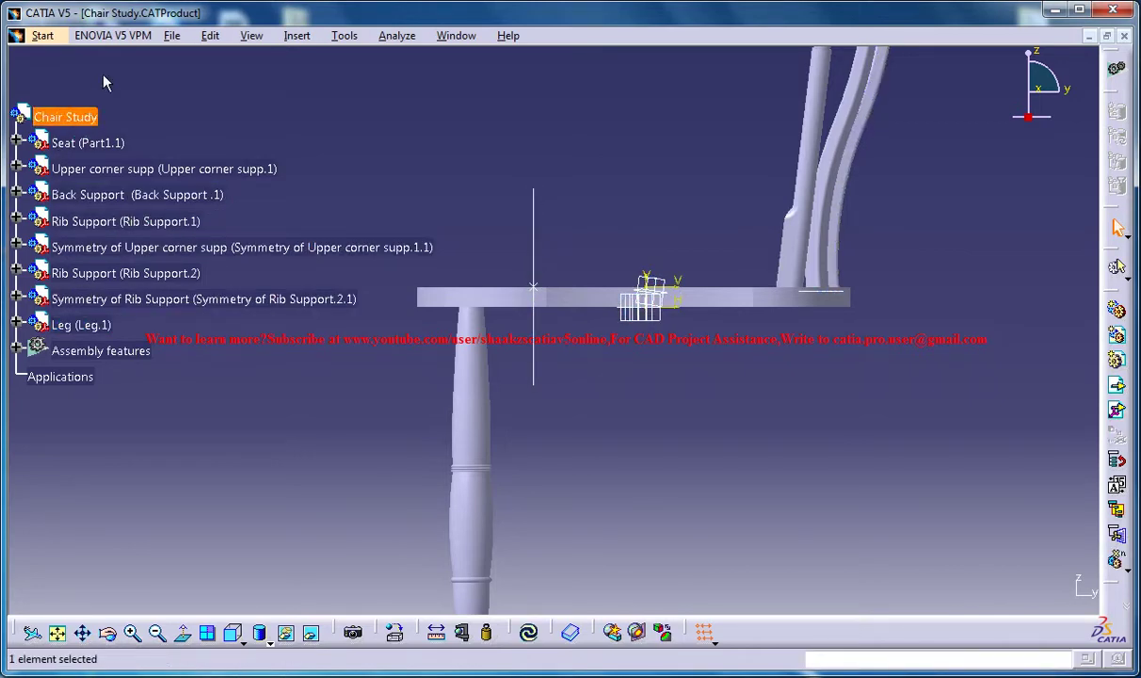
click(189, 36)
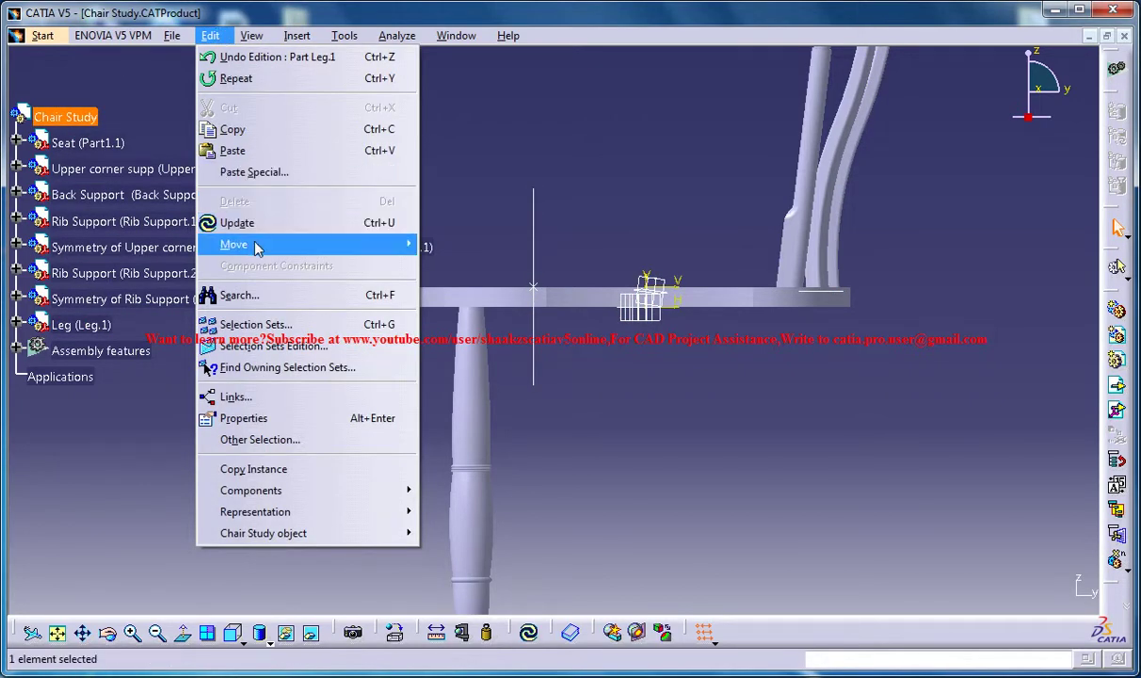
mouse_move(235, 245)
click(471, 245)
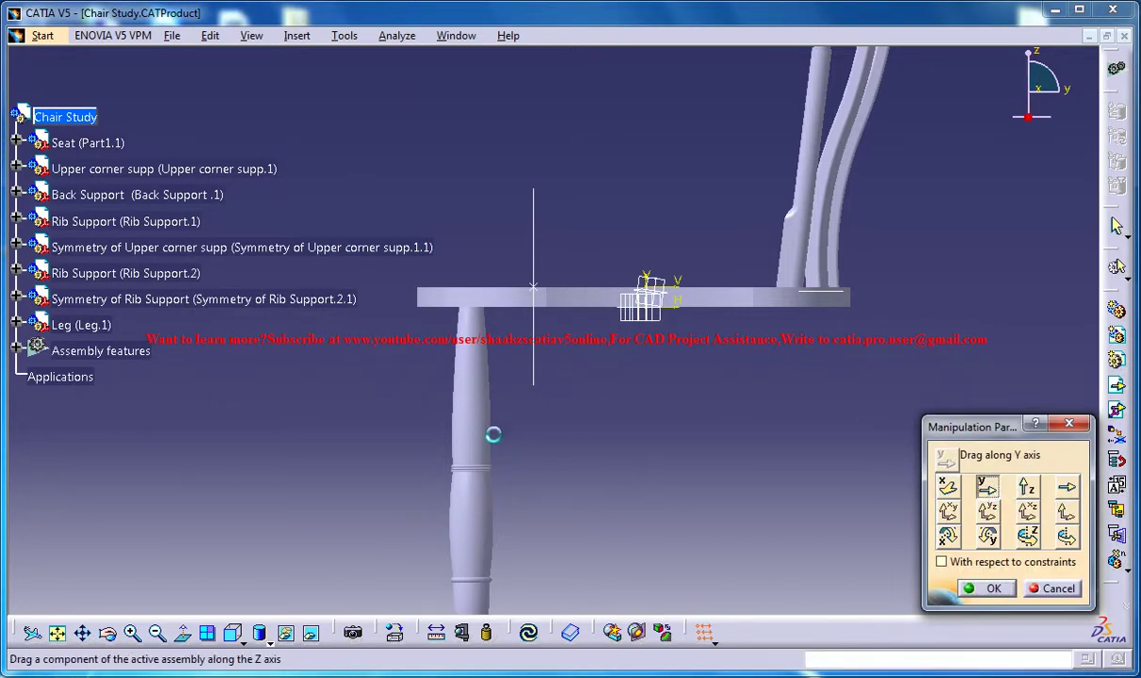
drag(489, 410, 477, 405)
mouse_move(530, 285)
middle_down()
mouse_move(524, 355)
mouse_move(576, 324)
middle_up()
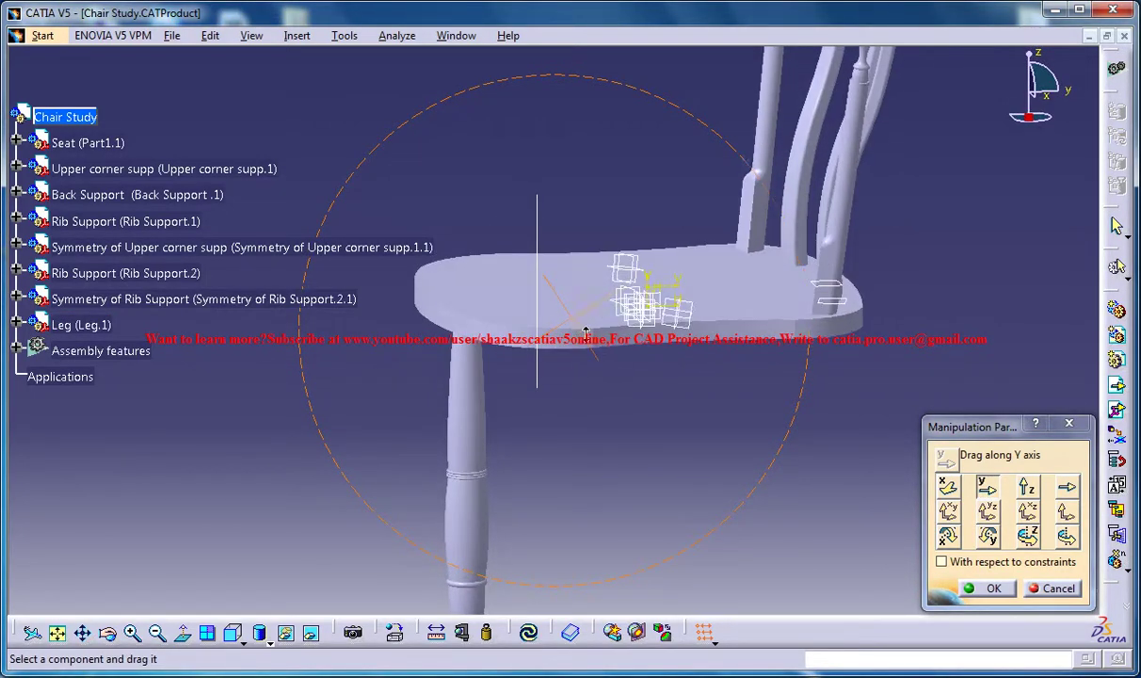
Step: Drag the leg along the X axis toward the seat's edge
click(246, 645)
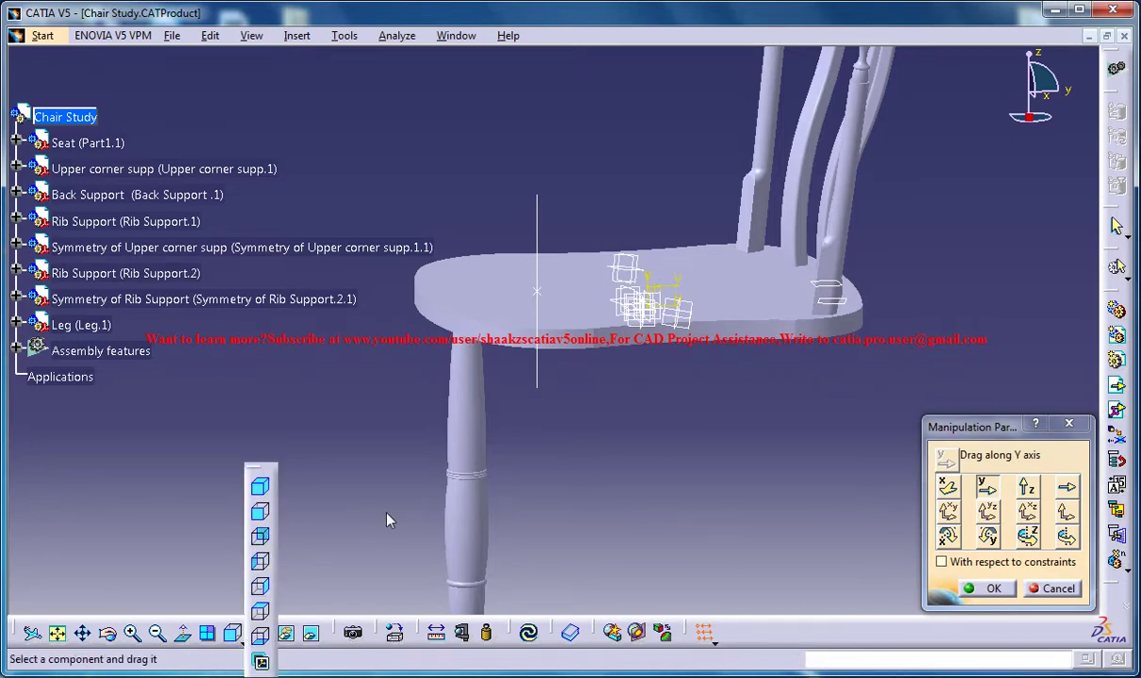
mouse_move(593, 389)
middle_down()
mouse_move(715, 413)
mouse_move(767, 383)
middle_up()
click(948, 485)
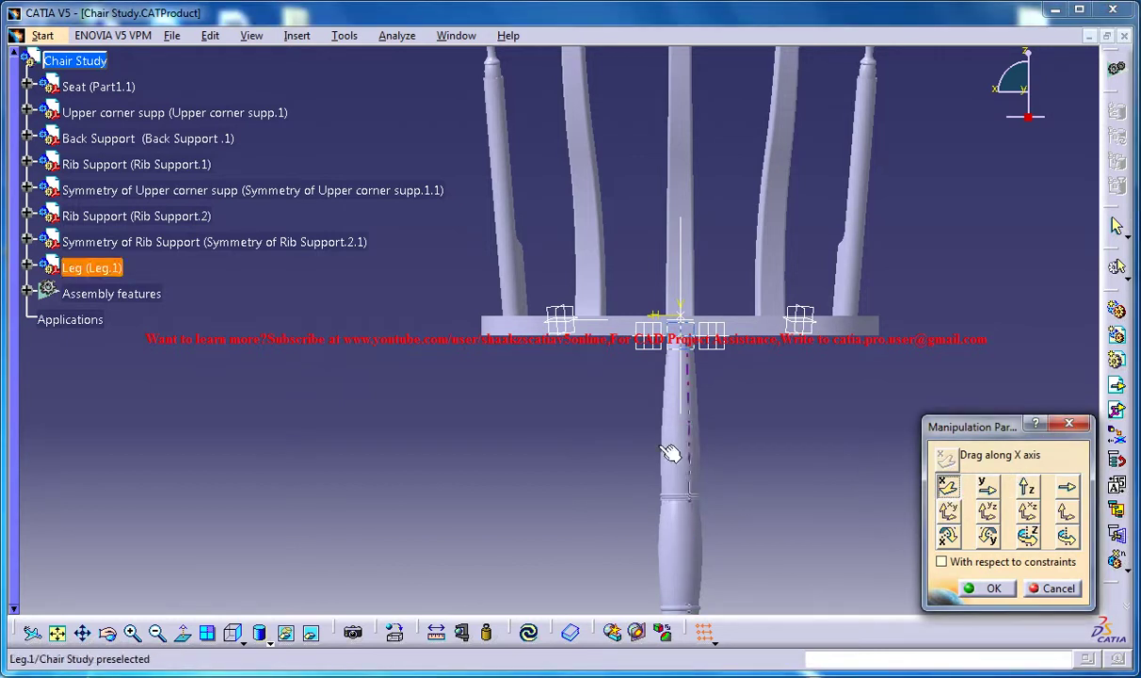
mouse_move(675, 451)
mouse_down()
mouse_move(482, 423)
mouse_move(525, 416)
mouse_up()
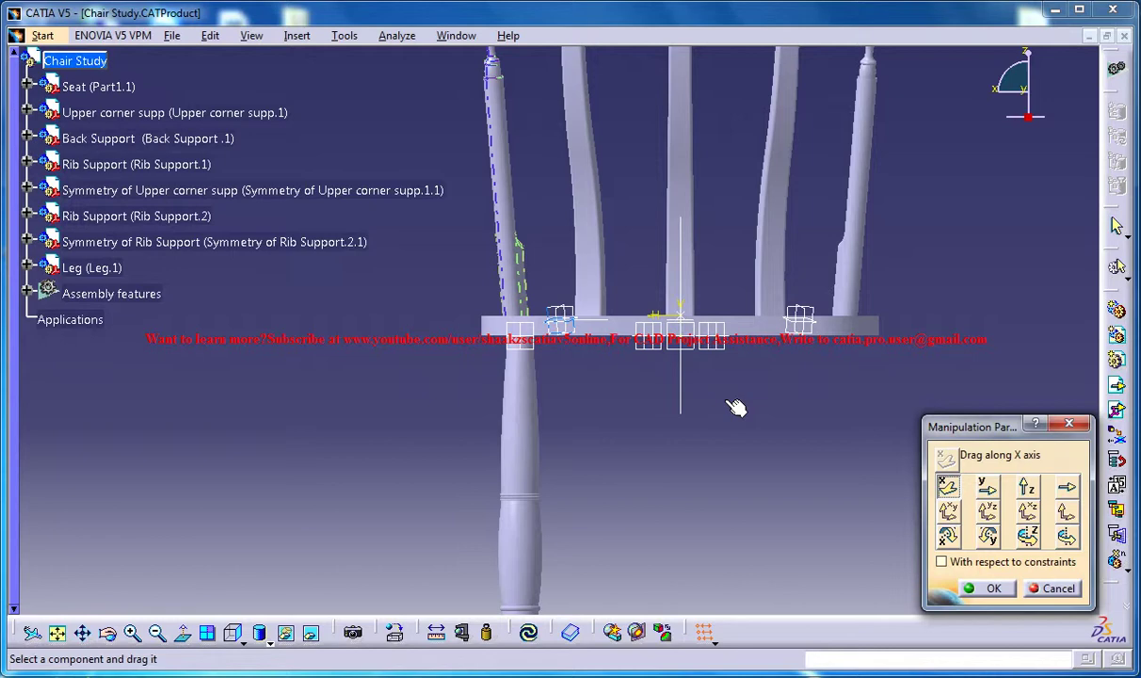
middle_drag(602, 405, 476, 386)
middle_drag(619, 467, 646, 458)
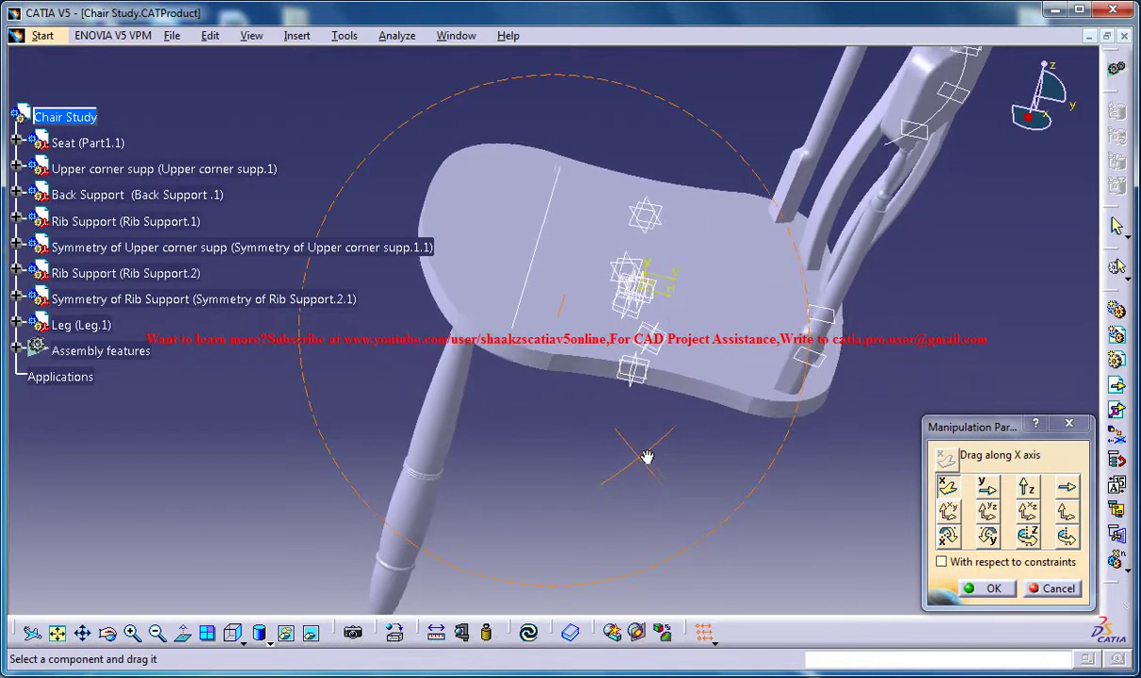
Step: Slide the leg along the Y axis beneath the seat, checking from below
click(986, 486)
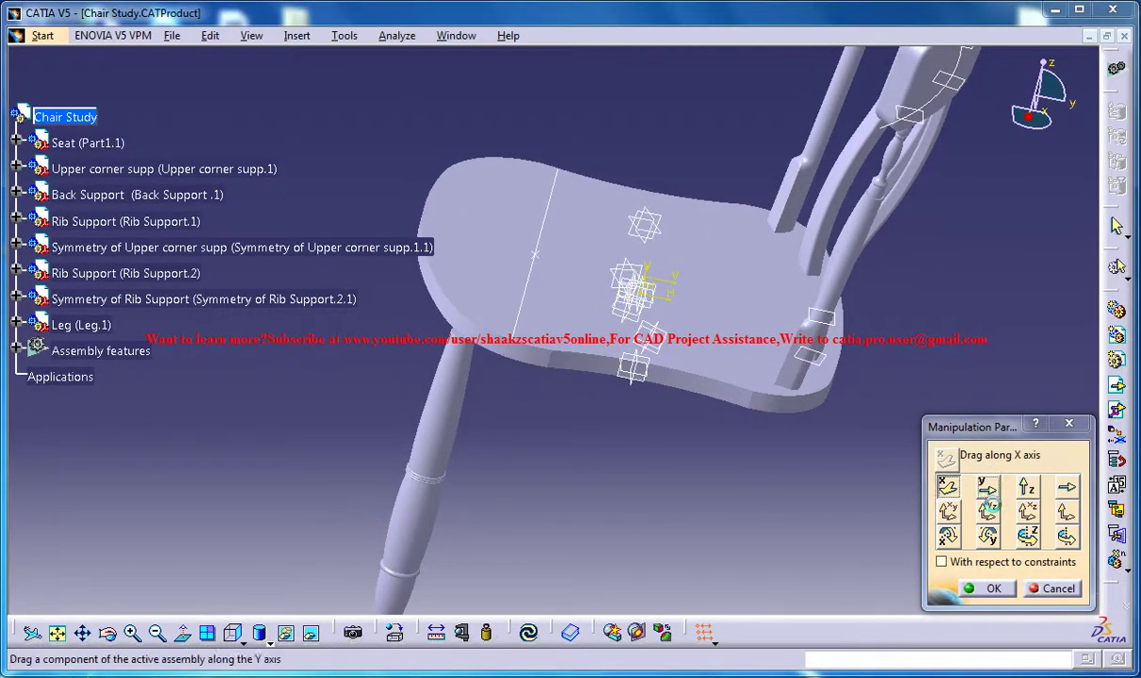
drag(478, 405, 485, 403)
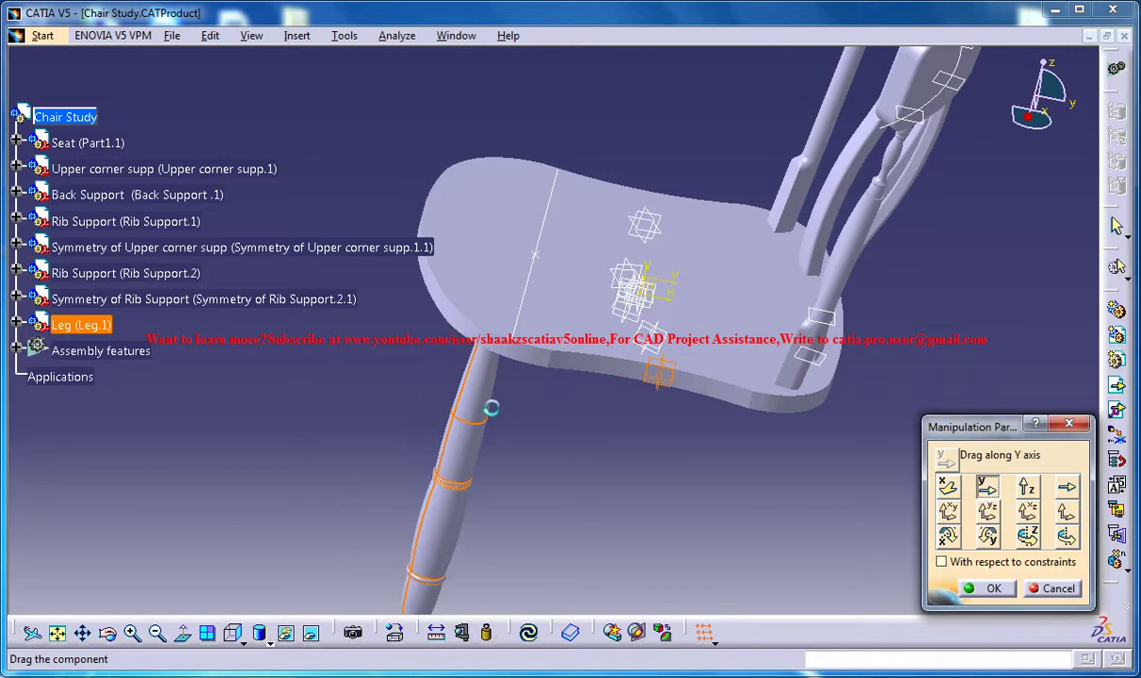
mouse_move(537, 322)
middle_down()
mouse_move(659, 213)
mouse_move(545, 292)
middle_up()
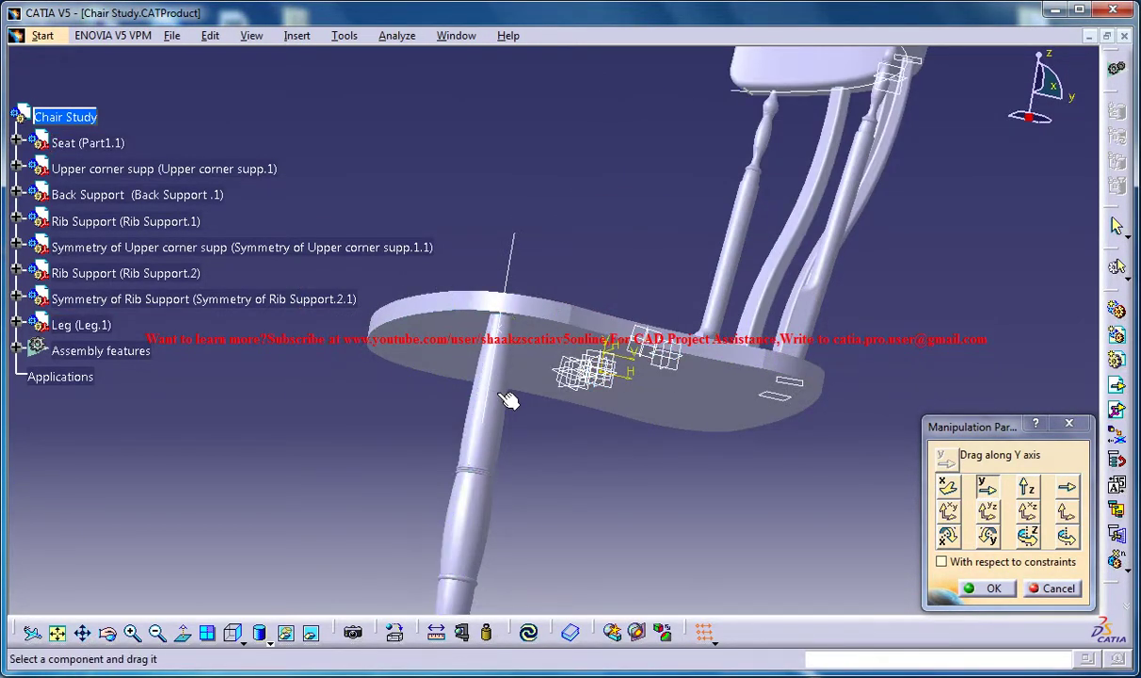
drag(511, 400, 502, 433)
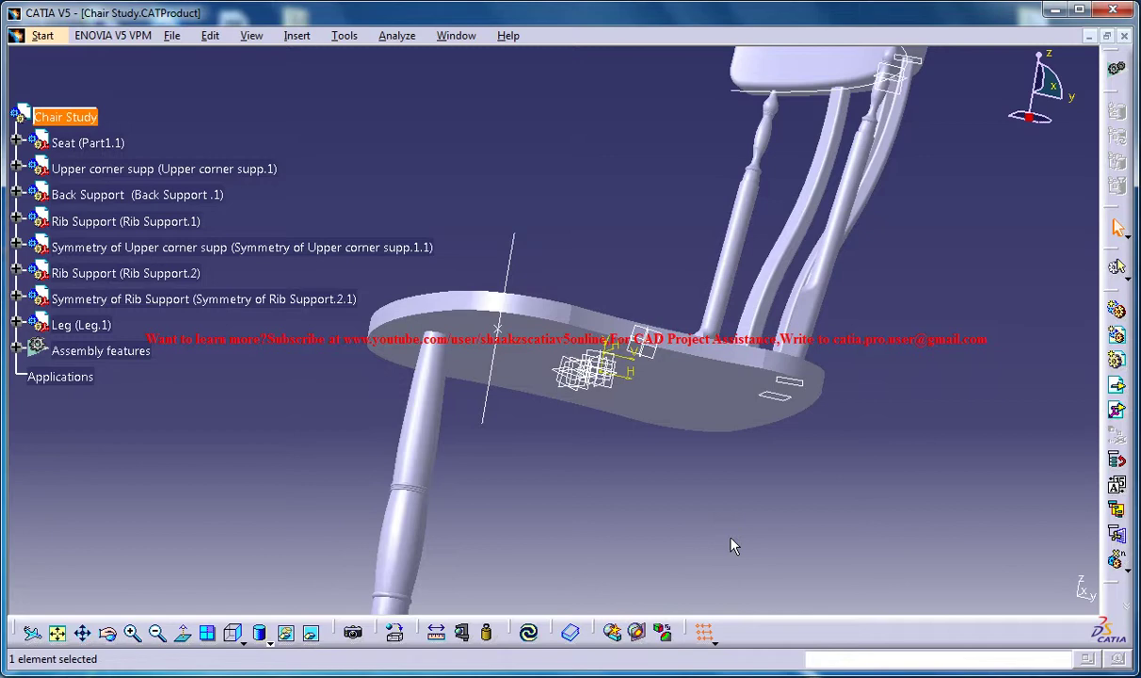
mouse_move(575, 273)
middle_down()
mouse_move(562, 329)
mouse_move(555, 301)
middle_up()
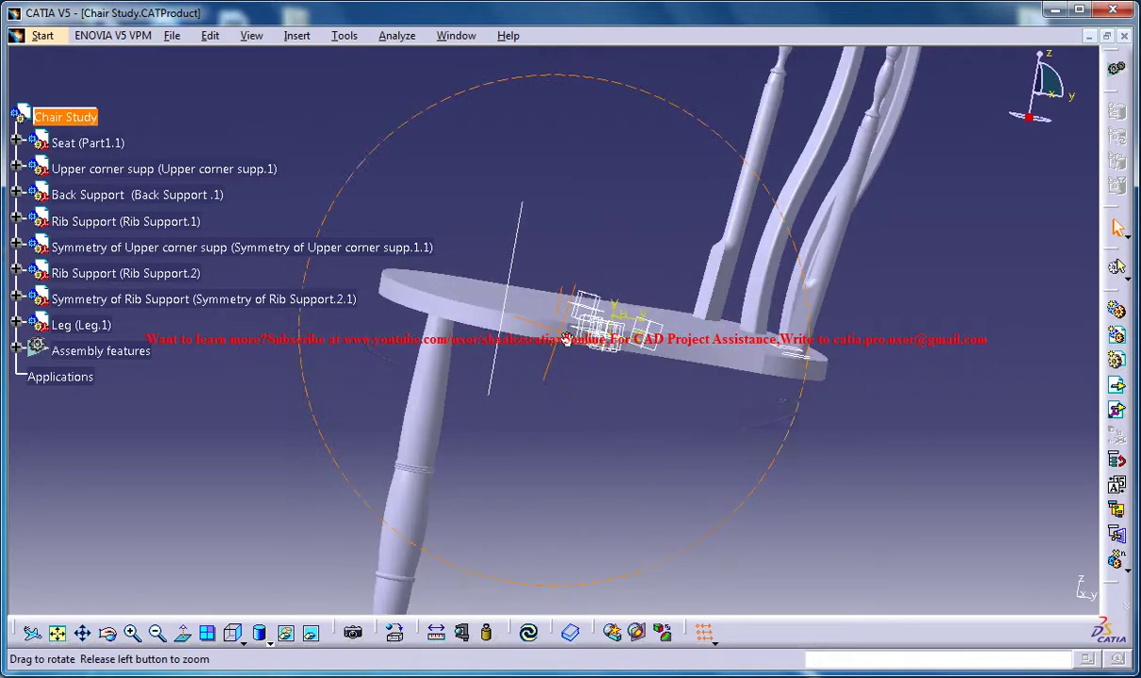
Step: From the front view, drag the leg along X under the seat's right side
click(235, 633)
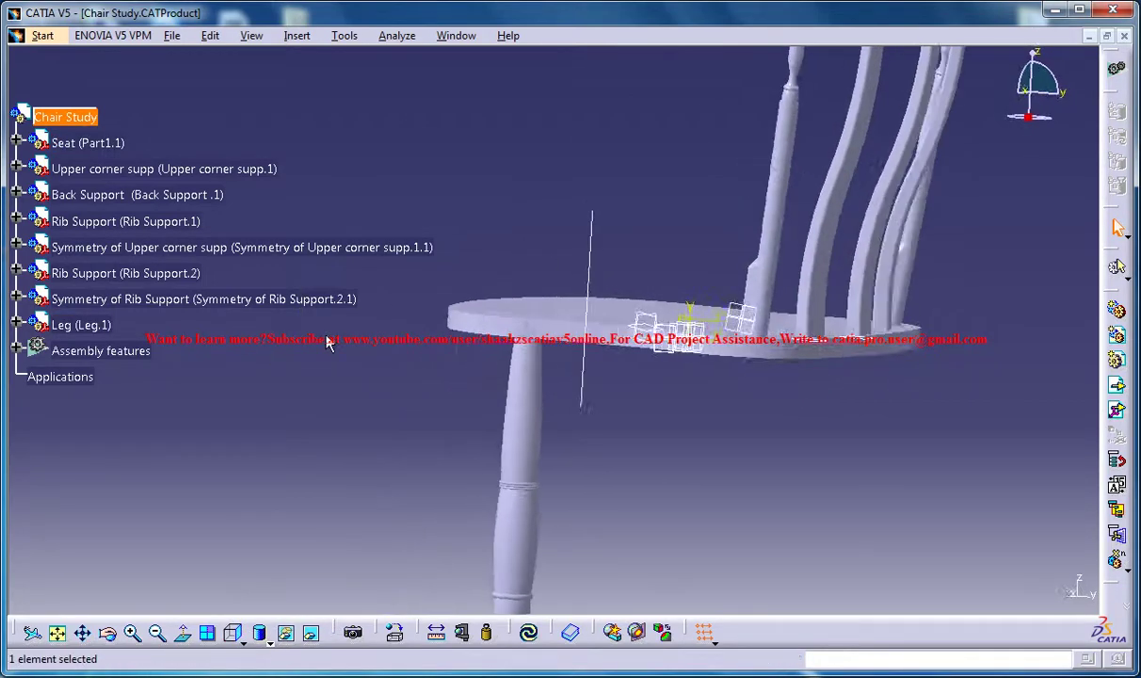
click(223, 37)
click(463, 243)
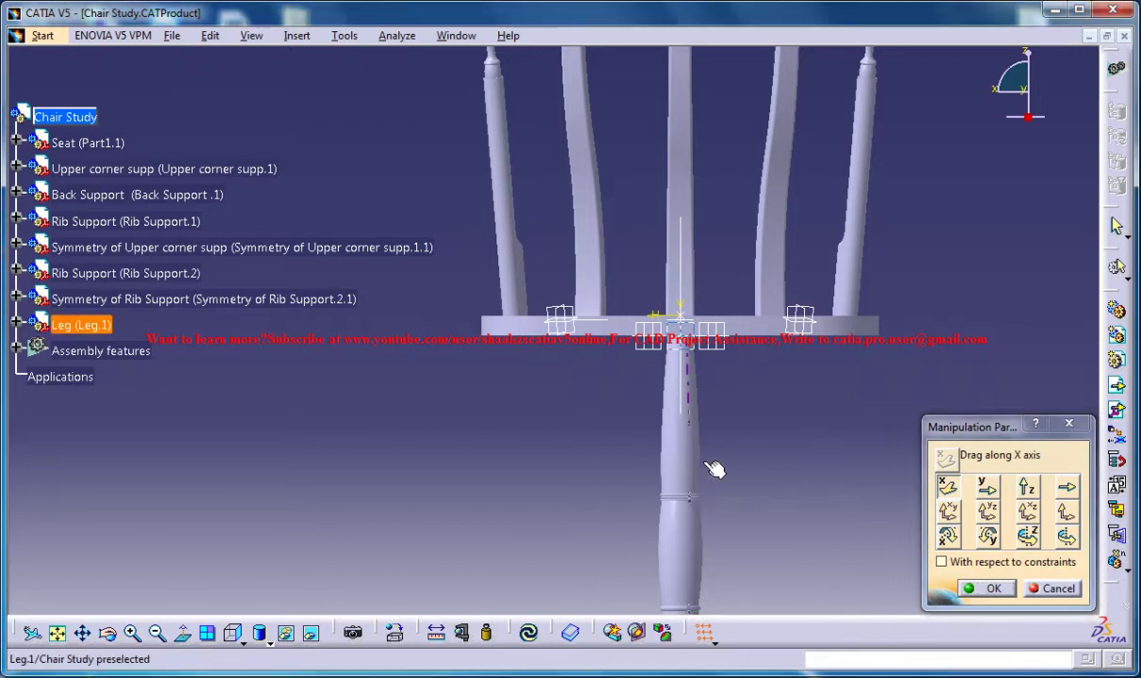
drag(715, 468, 843, 460)
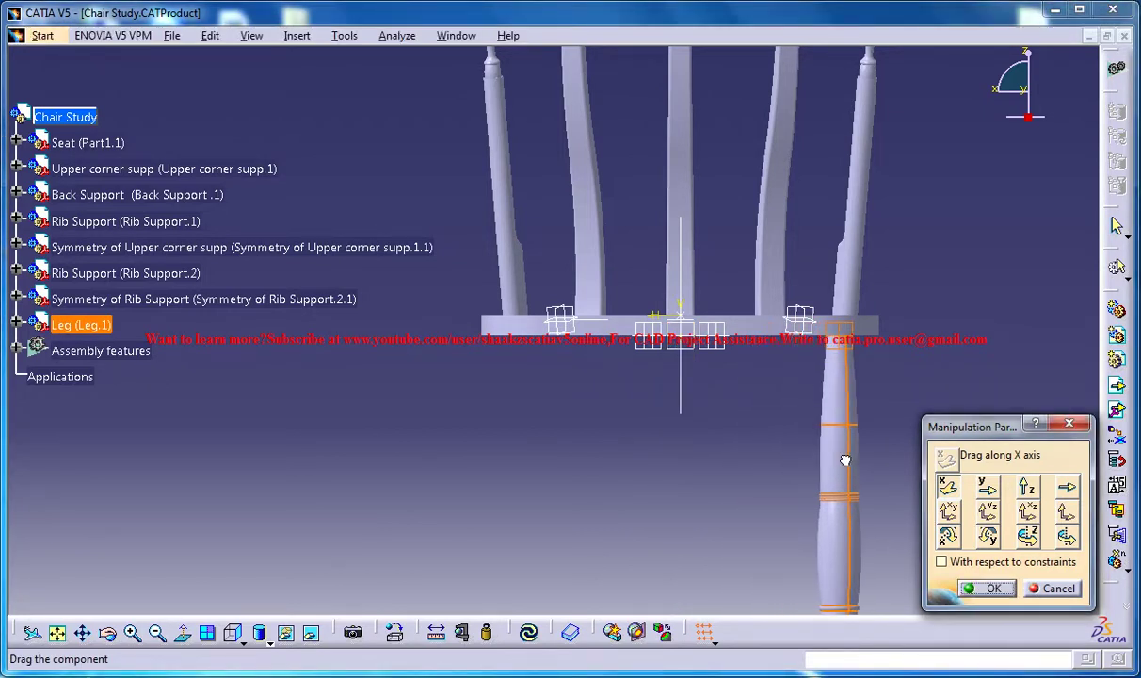
drag(845, 460, 841, 458)
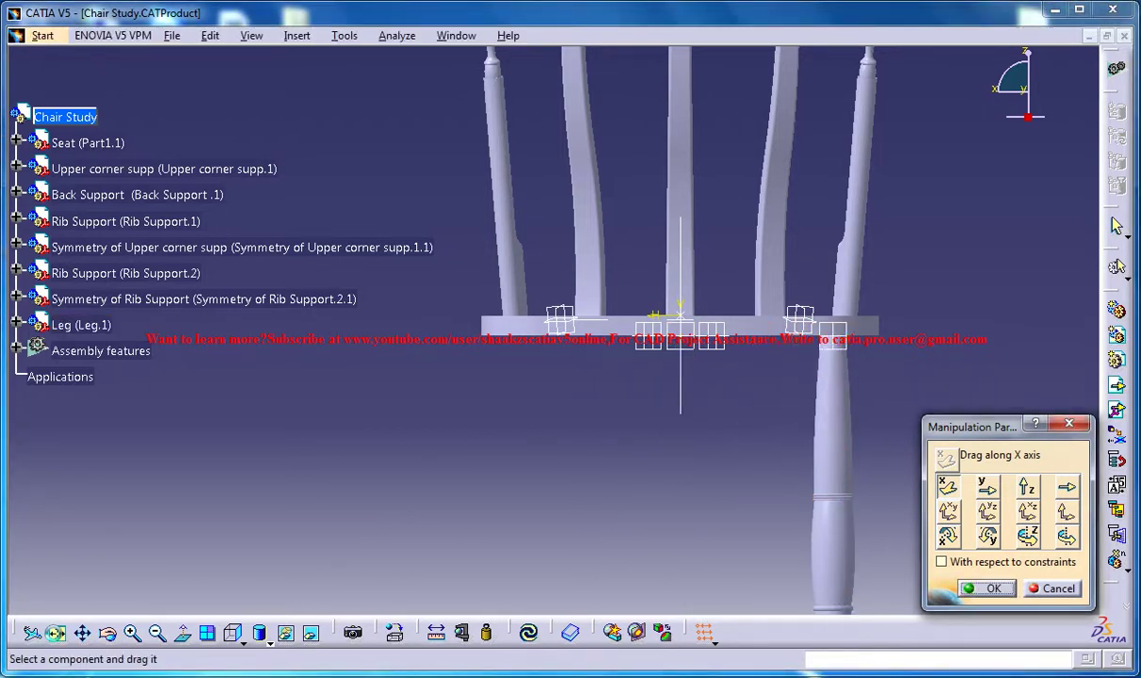
Step: Orbit around the chair to inspect the leg's position under the seat
click(245, 643)
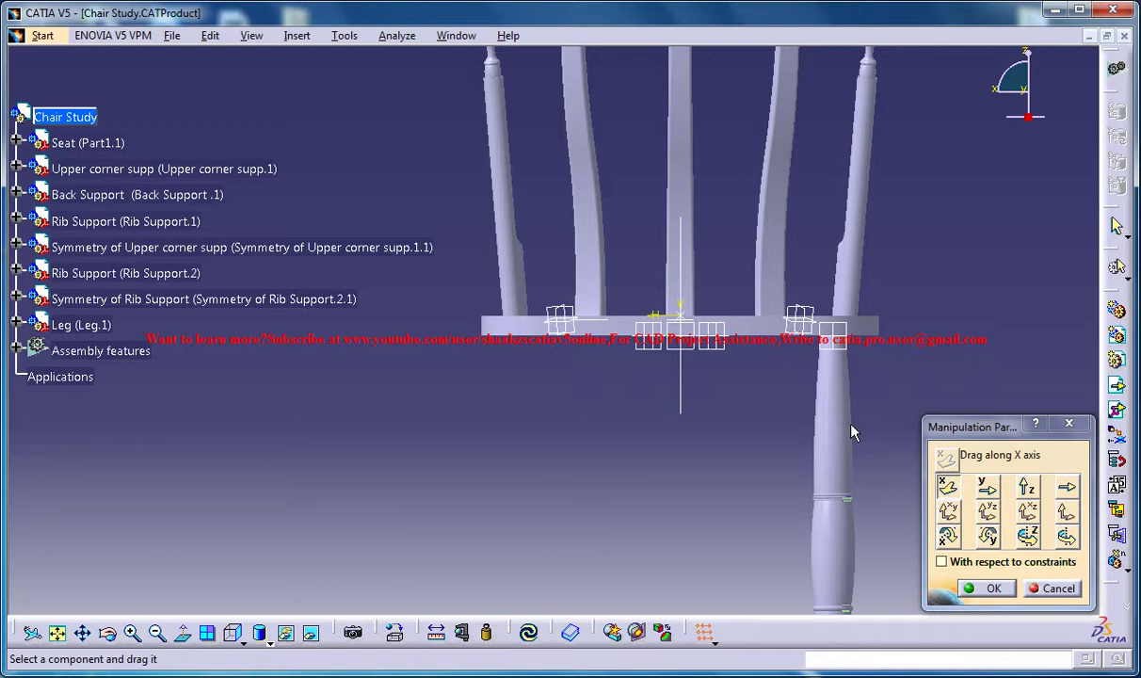
mouse_move(756, 377)
middle_down()
mouse_move(919, 384)
mouse_move(529, 293)
middle_up()
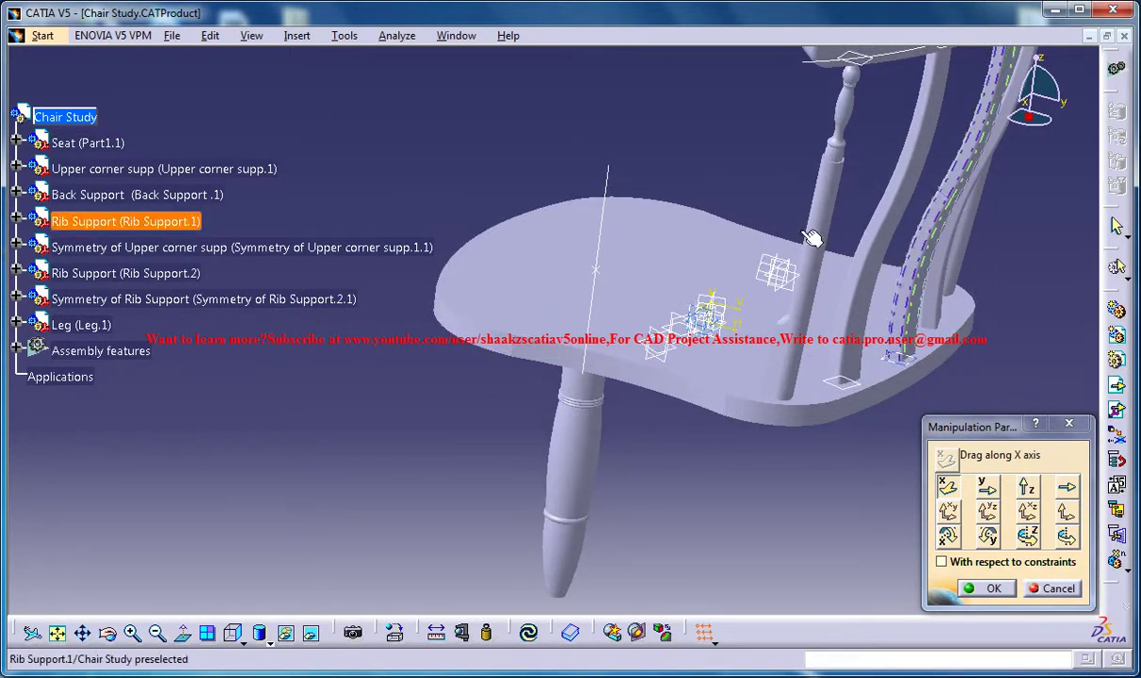
middle_drag(595, 341, 690, 358)
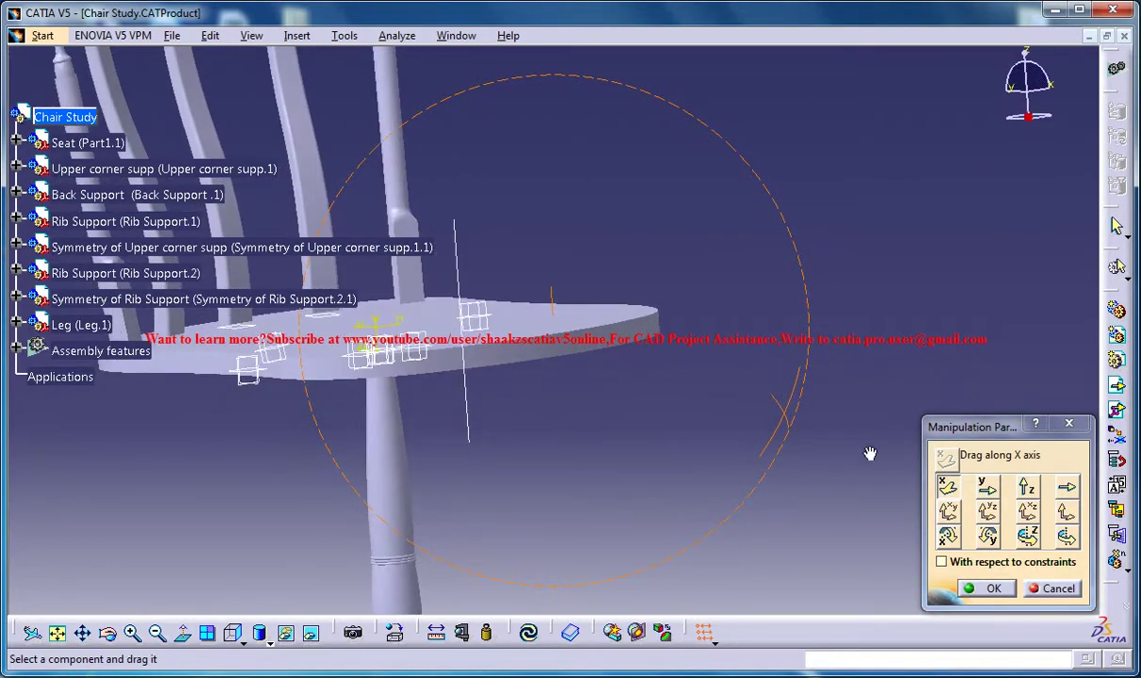
middle_drag(690, 358, 867, 453)
mouse_move(465, 273)
middle_down()
mouse_move(565, 267)
mouse_move(670, 175)
middle_up()
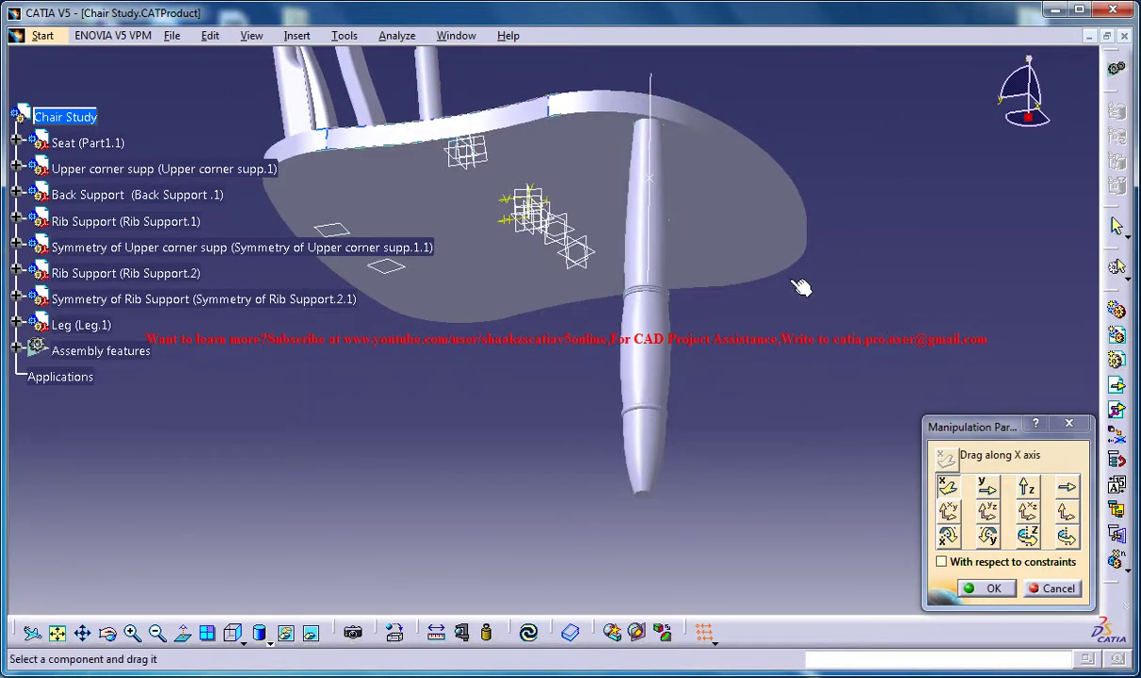
middle_drag(883, 217, 894, 224)
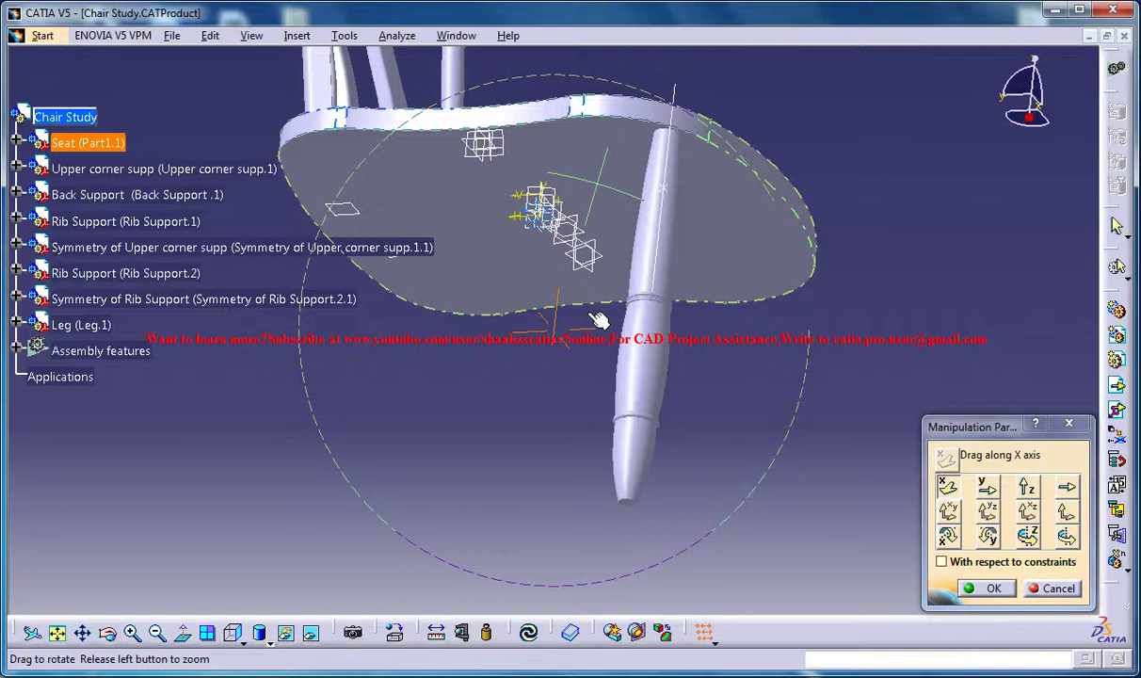
middle_drag(589, 262, 599, 334)
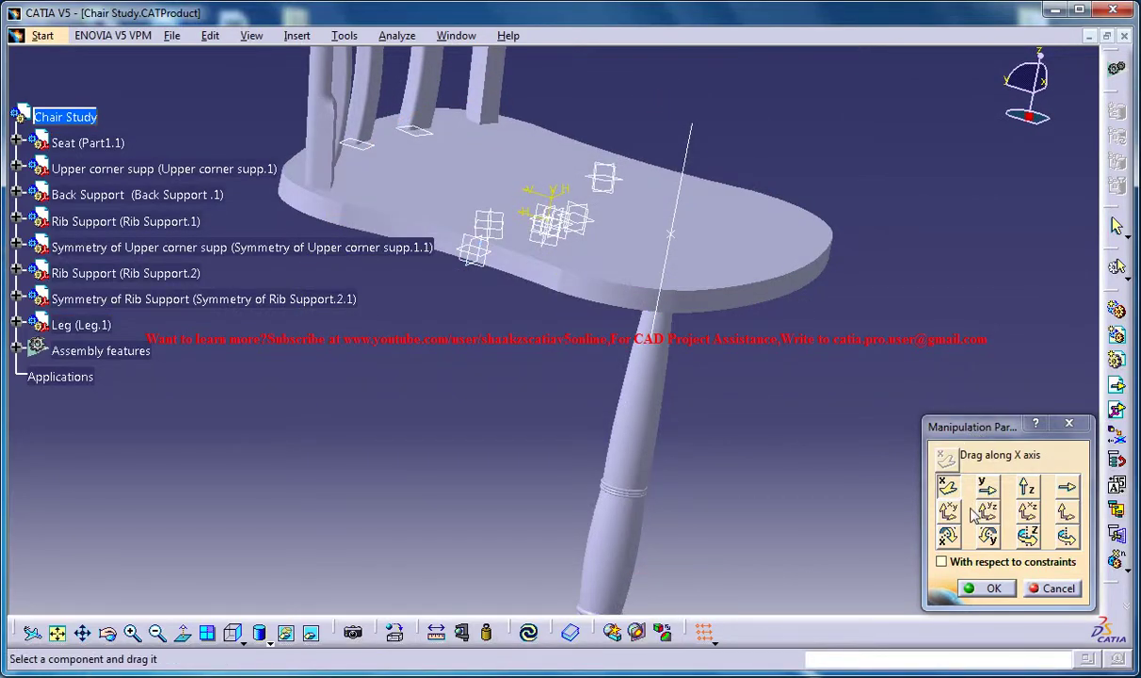
Step: Slide the leg backward along the Y axis, then return to a standard view
click(986, 486)
drag(650, 402, 606, 376)
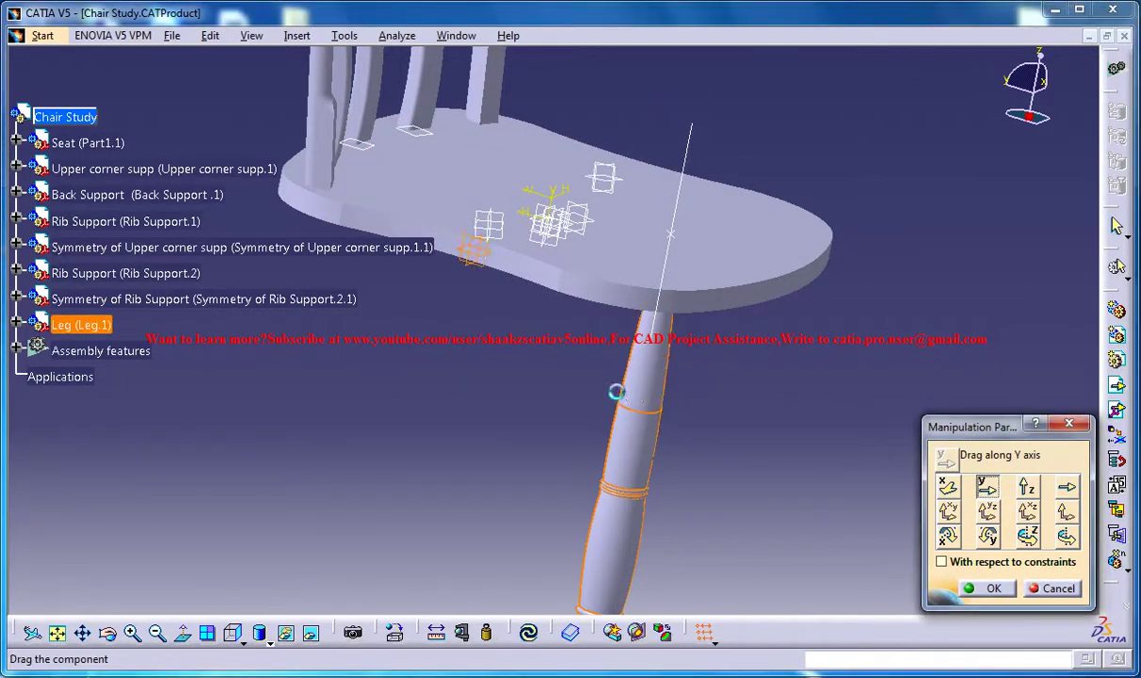
mouse_move(607, 375)
middle_down()
mouse_move(668, 199)
mouse_move(654, 173)
mouse_move(645, 223)
mouse_move(636, 132)
mouse_move(588, 386)
mouse_move(610, 489)
mouse_move(675, 314)
middle_up()
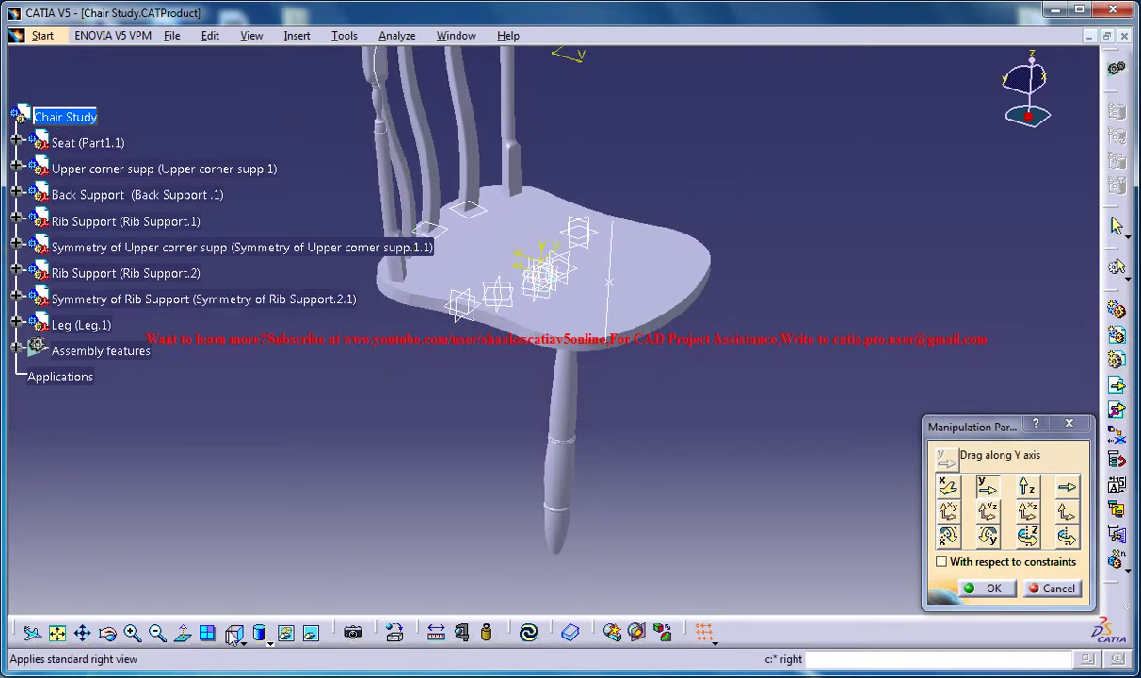
click(222, 602)
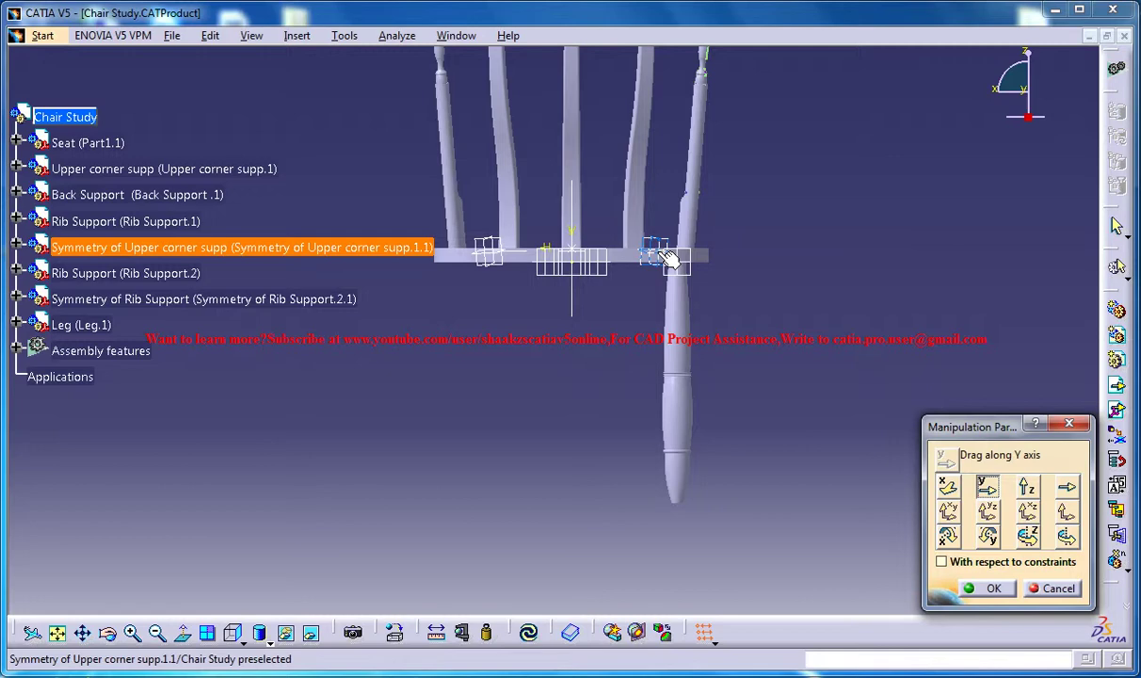
click(396, 35)
click(501, 171)
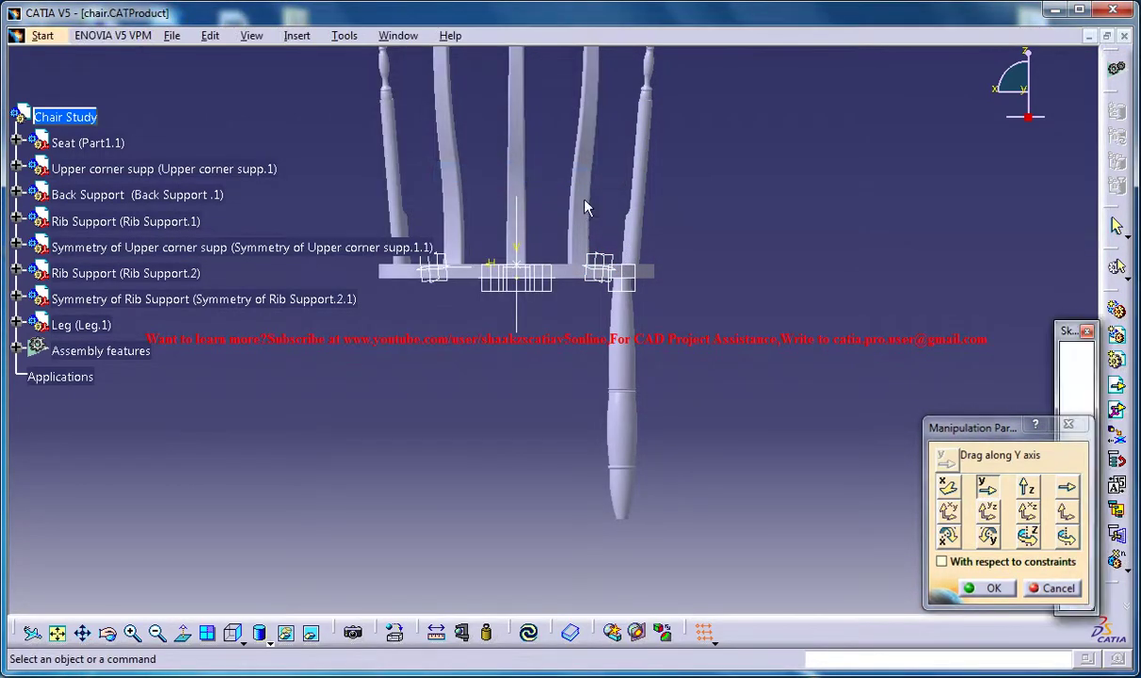
click(243, 640)
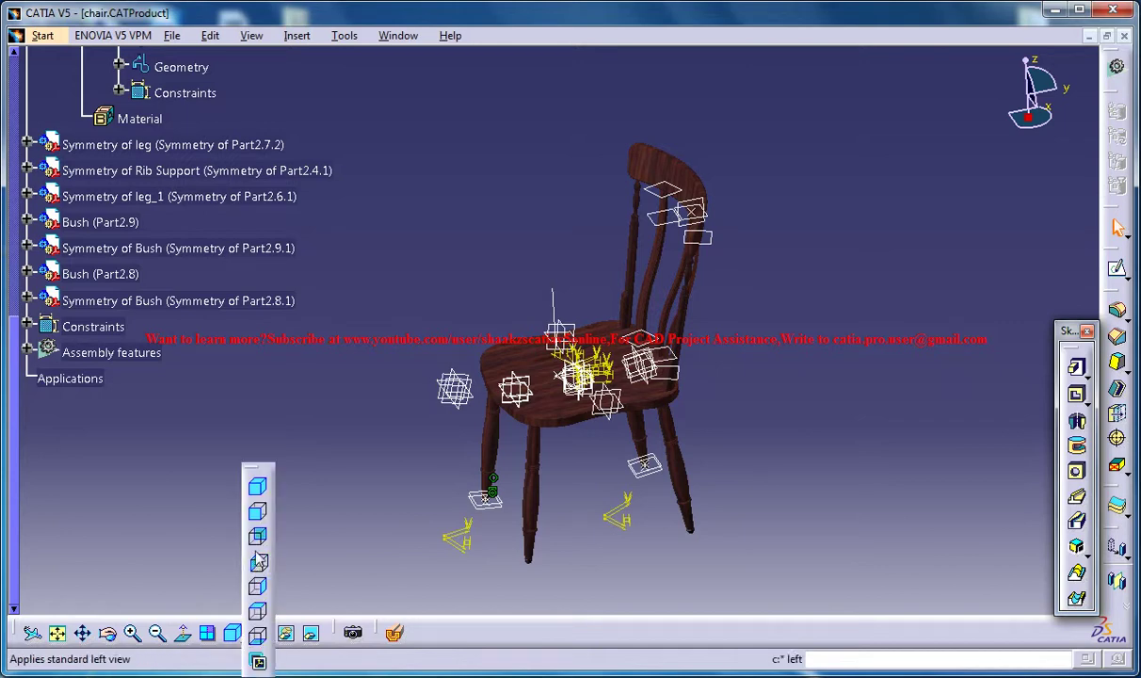
click(259, 589)
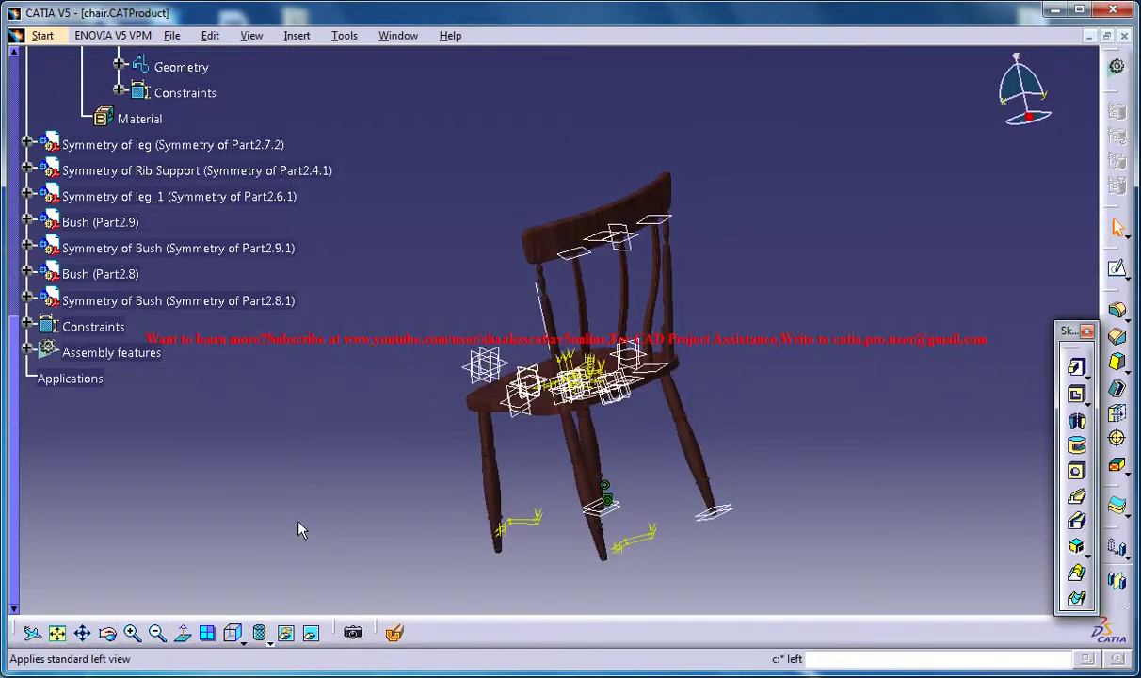
middle_drag(582, 223, 633, 228)
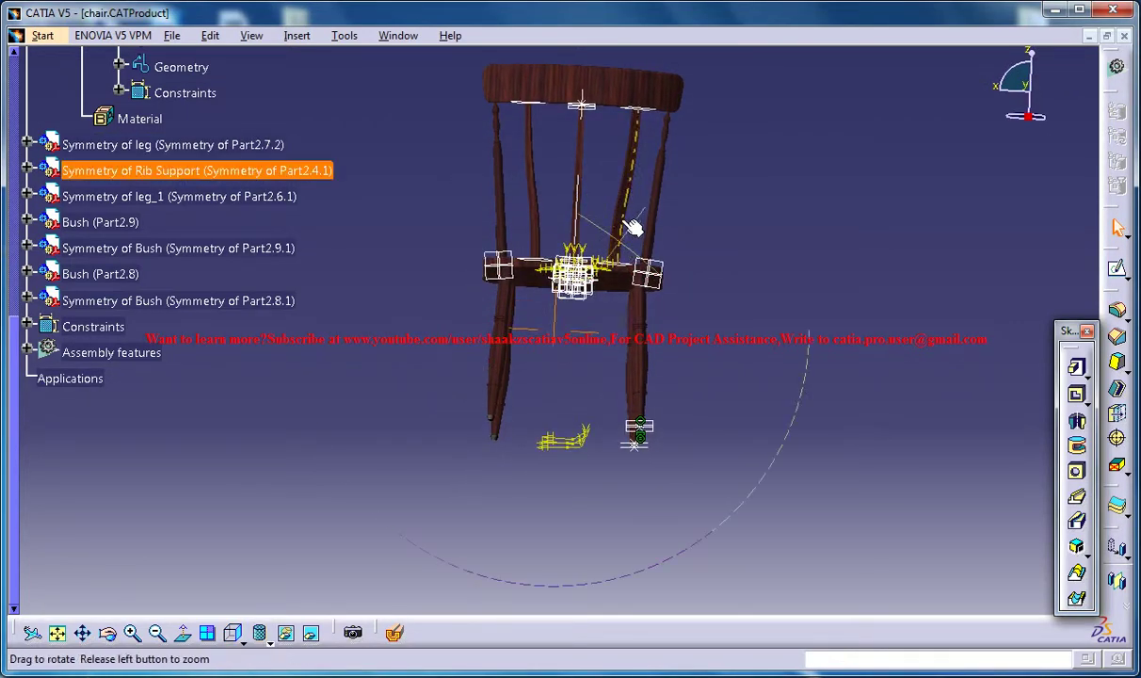
middle_drag(477, 394, 459, 69)
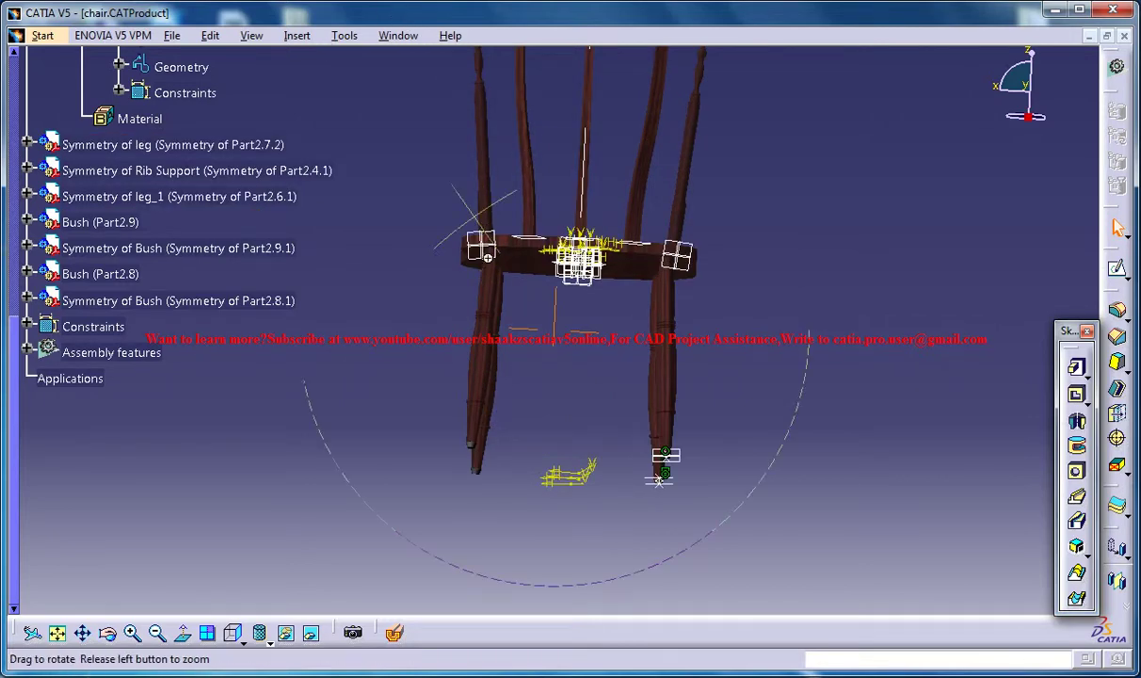
middle_drag(459, 198, 530, 326)
click(297, 35)
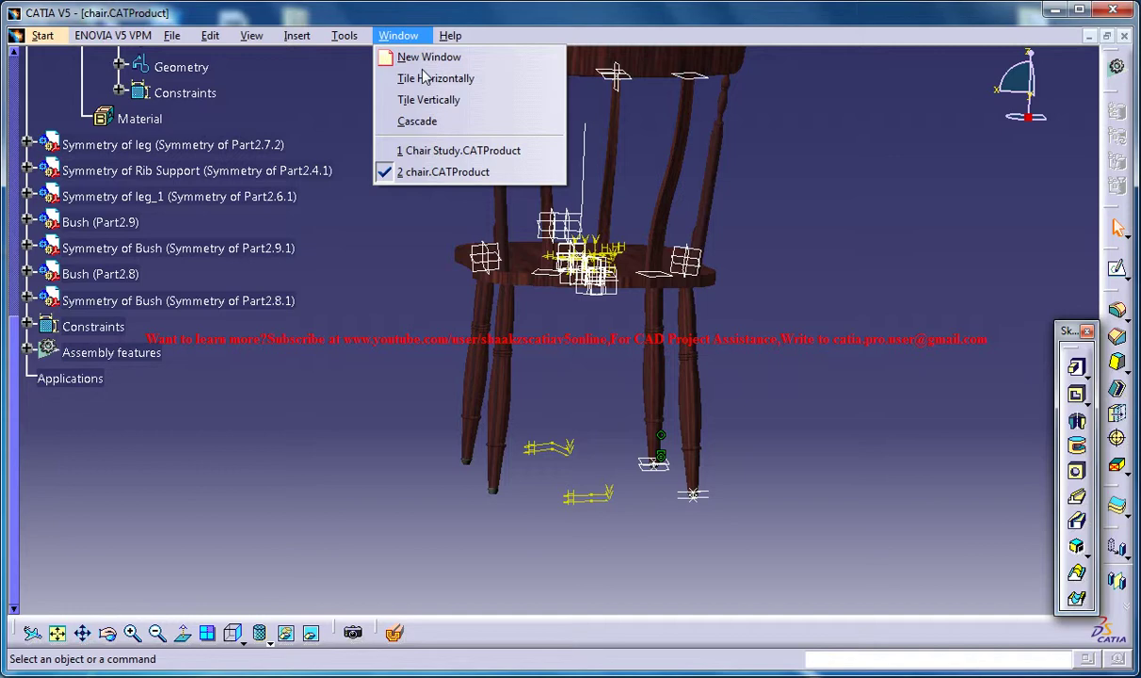
click(440, 156)
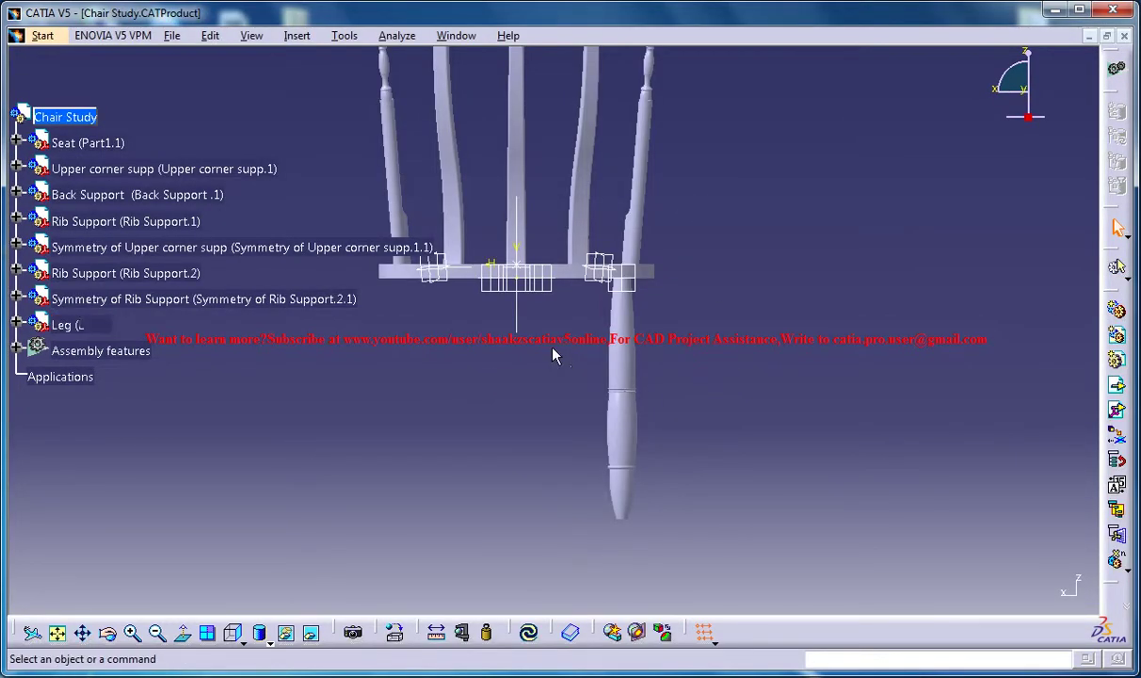
Step: Tilt the Leg about the Y axis, lower it along Z, and accept
click(638, 372)
click(210, 35)
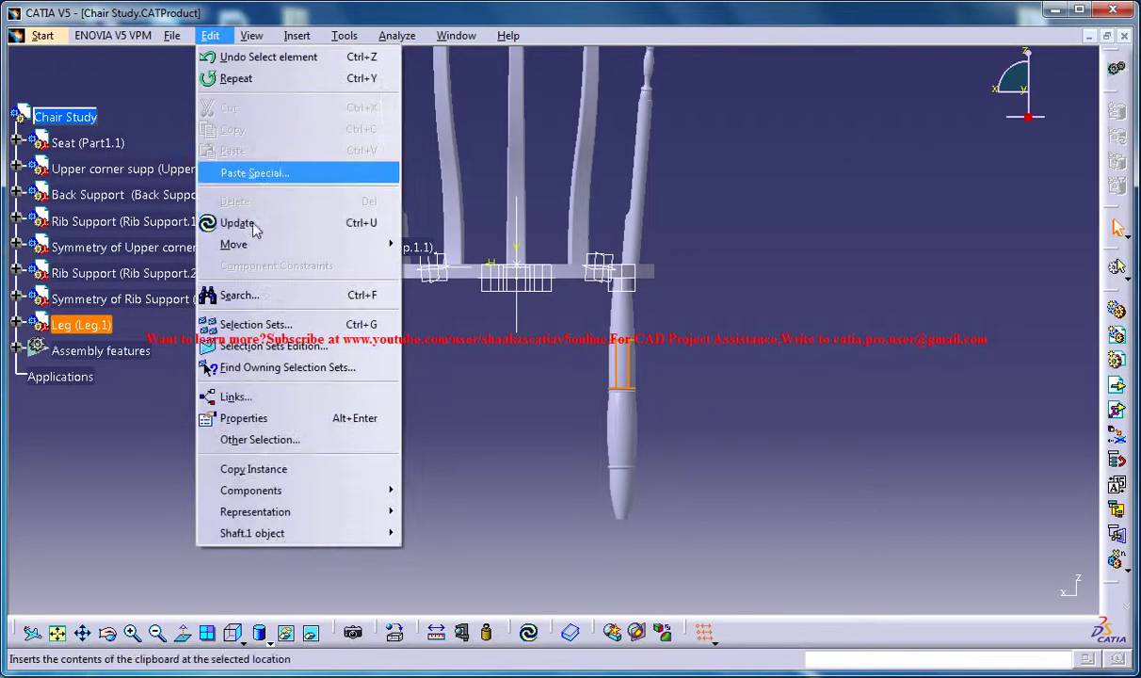
mouse_move(233, 244)
click(435, 245)
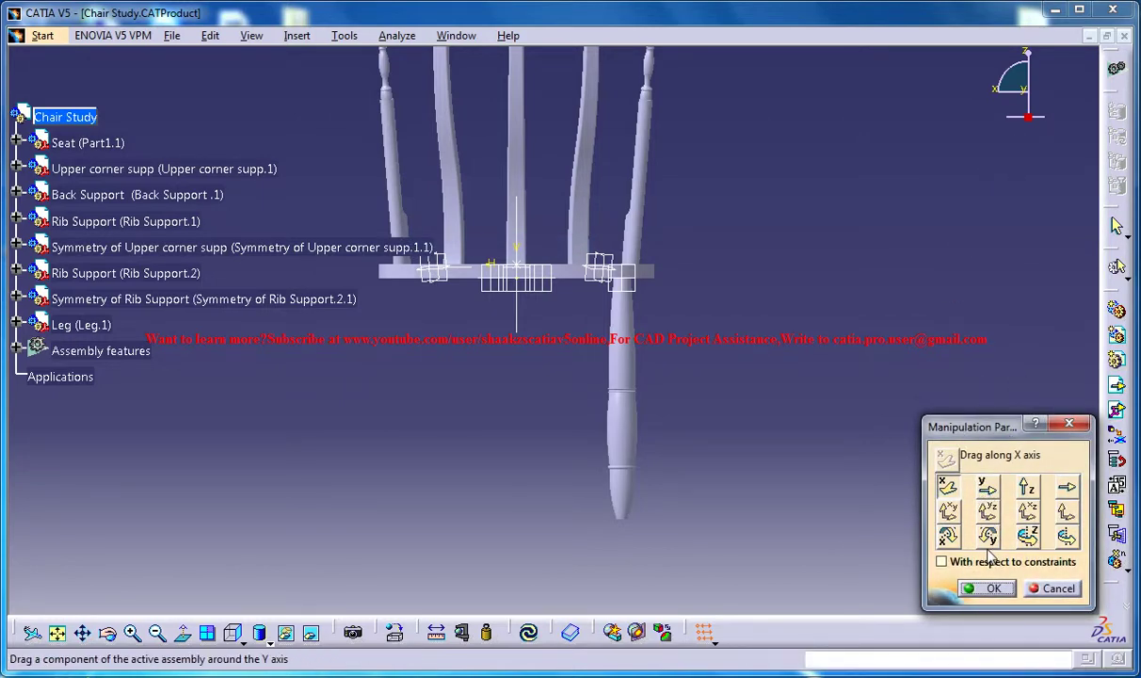
drag(642, 446, 654, 440)
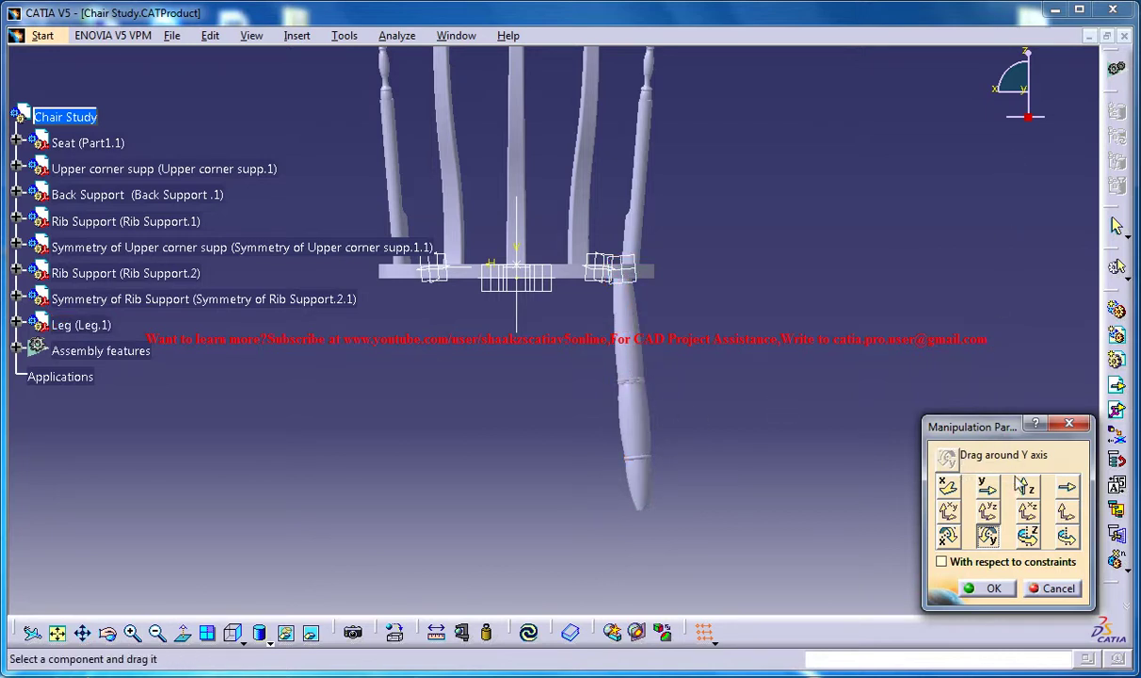
drag(650, 365, 645, 376)
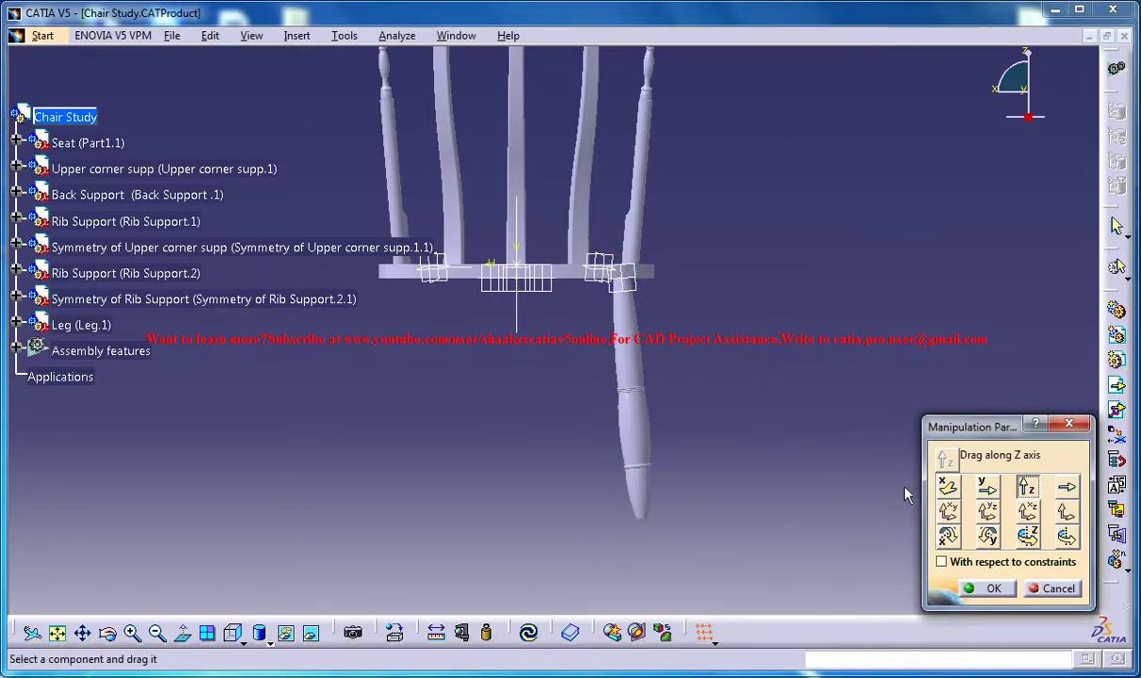
click(964, 590)
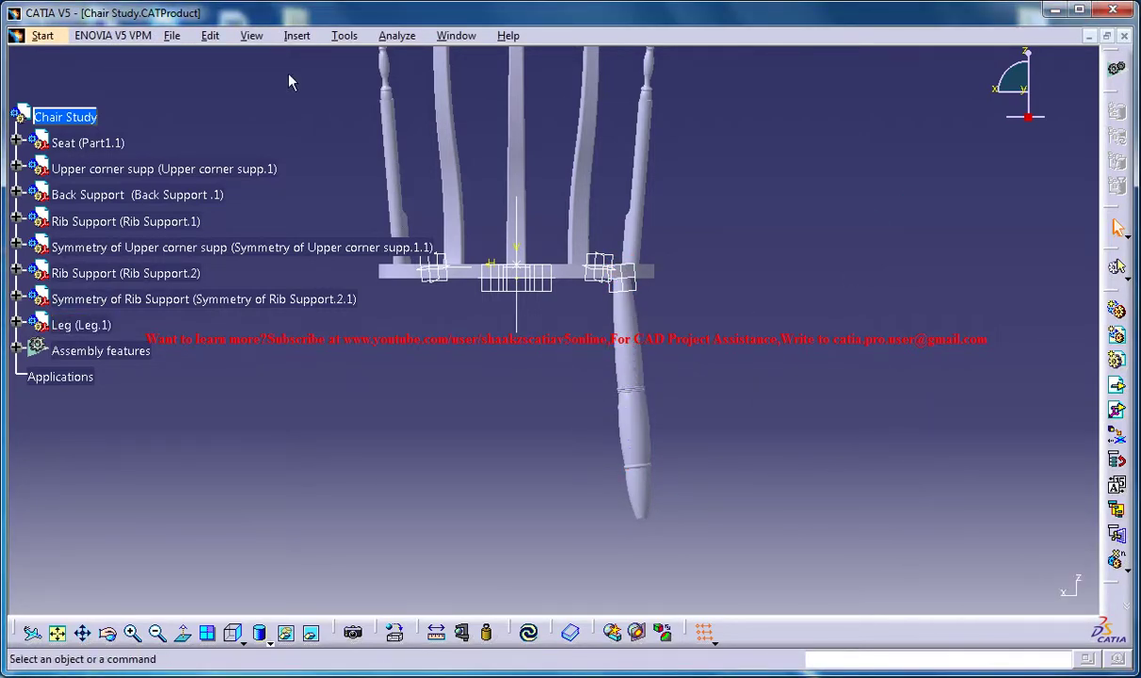
click(412, 35)
click(471, 169)
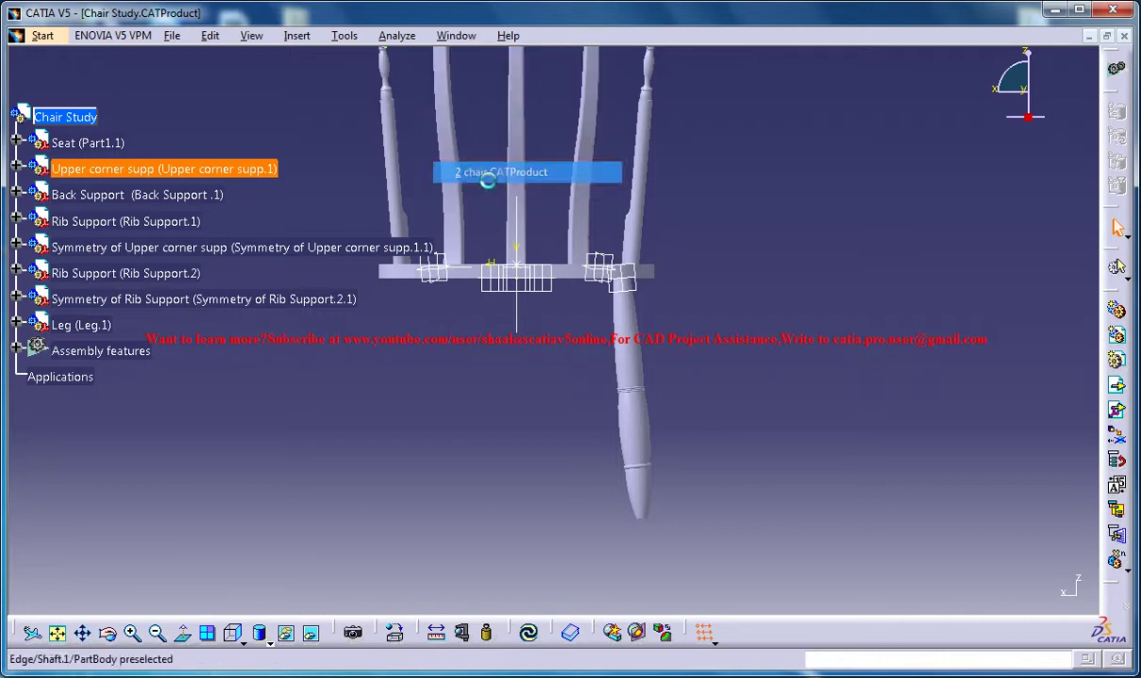
mouse_move(692, 355)
middle_down()
mouse_move(858, 333)
mouse_move(810, 324)
mouse_move(841, 315)
mouse_move(830, 313)
middle_up()
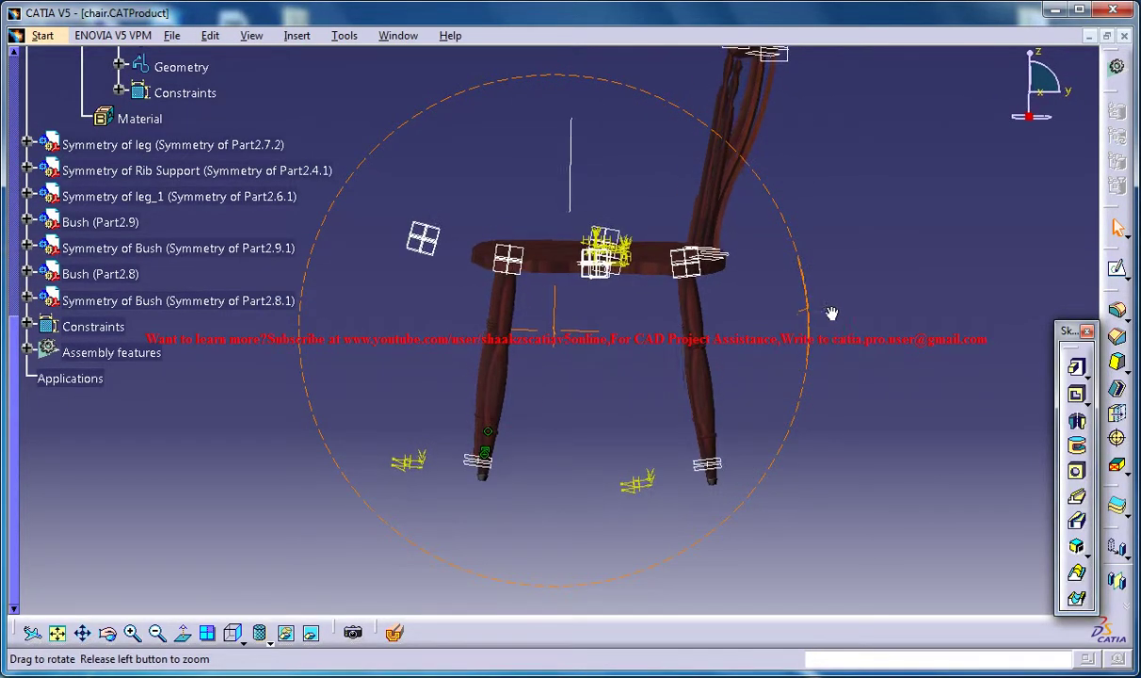
click(391, 35)
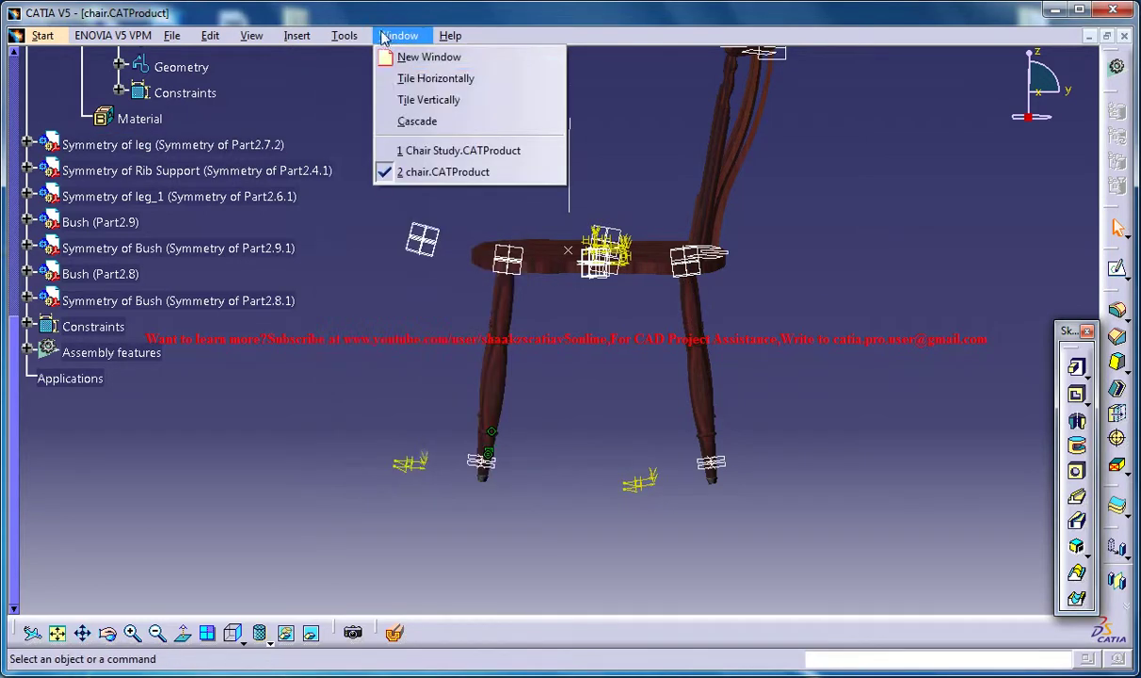
click(419, 150)
mouse_move(659, 310)
middle_down()
mouse_move(657, 254)
mouse_move(440, 357)
mouse_move(556, 331)
mouse_move(397, 285)
middle_up()
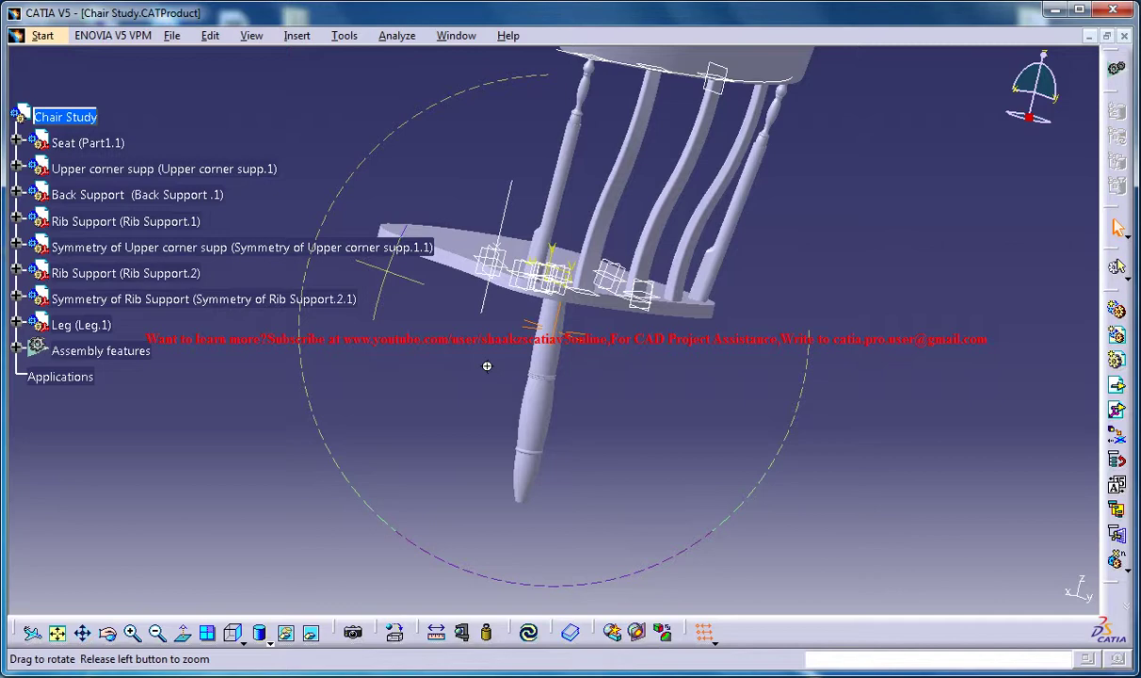
mouse_move(487, 365)
middle_down()
mouse_move(548, 357)
mouse_move(665, 374)
mouse_move(639, 327)
middle_up()
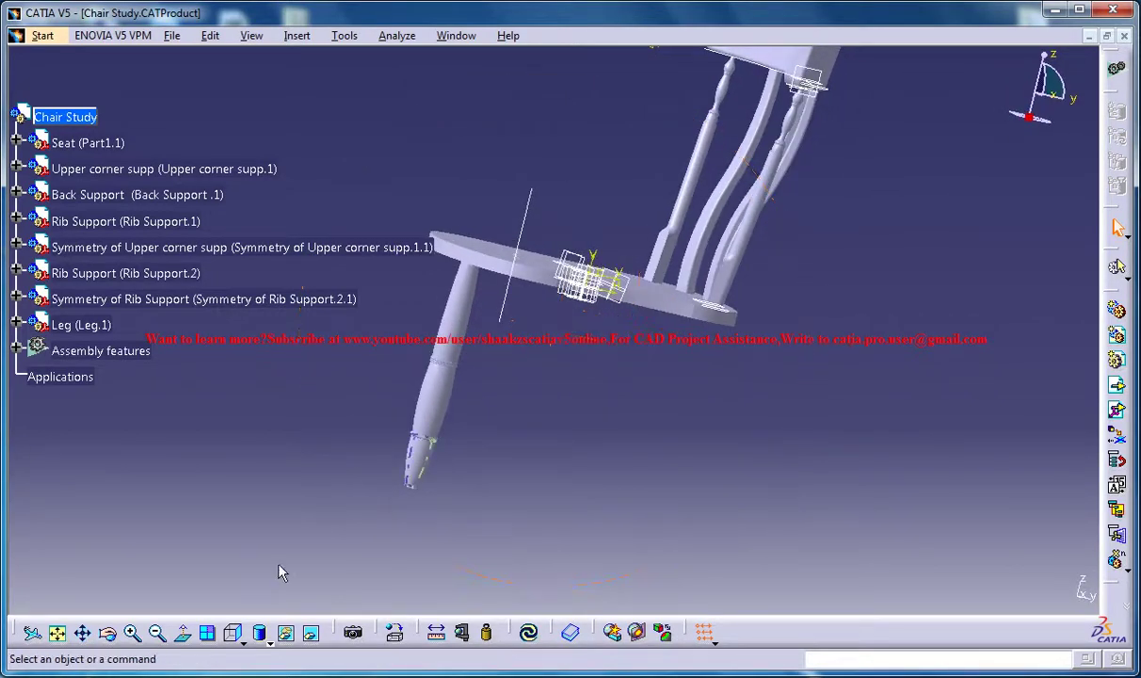
click(244, 647)
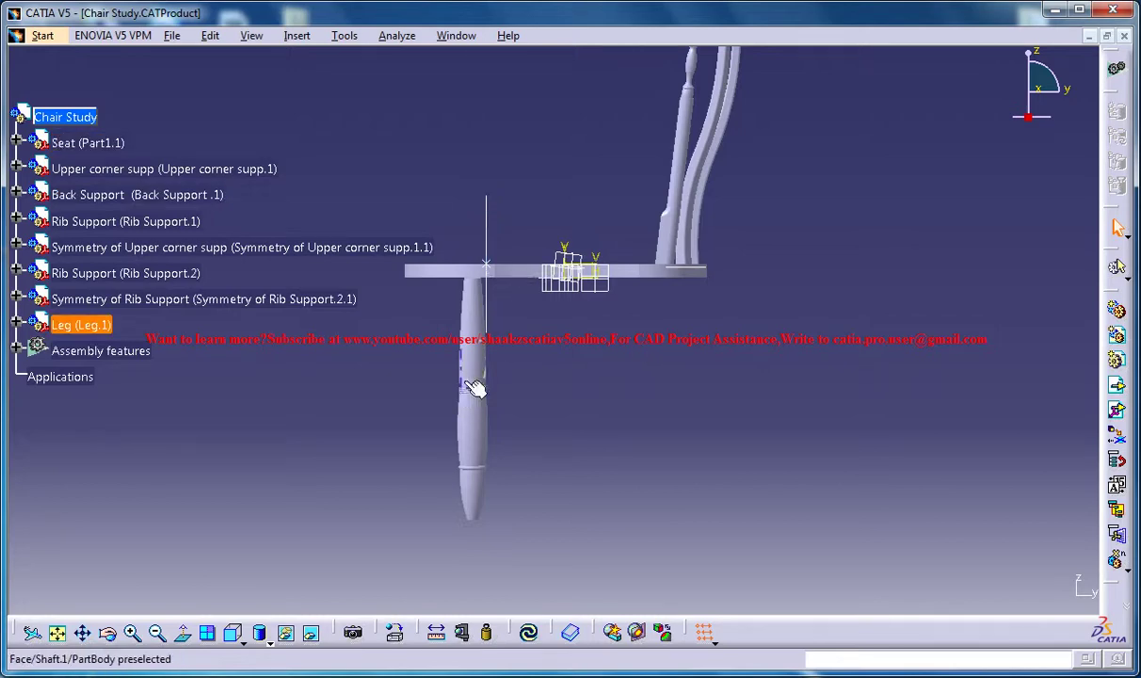
Step: Tilt the leg's lower end outward about X and shift it under the seat end
click(245, 38)
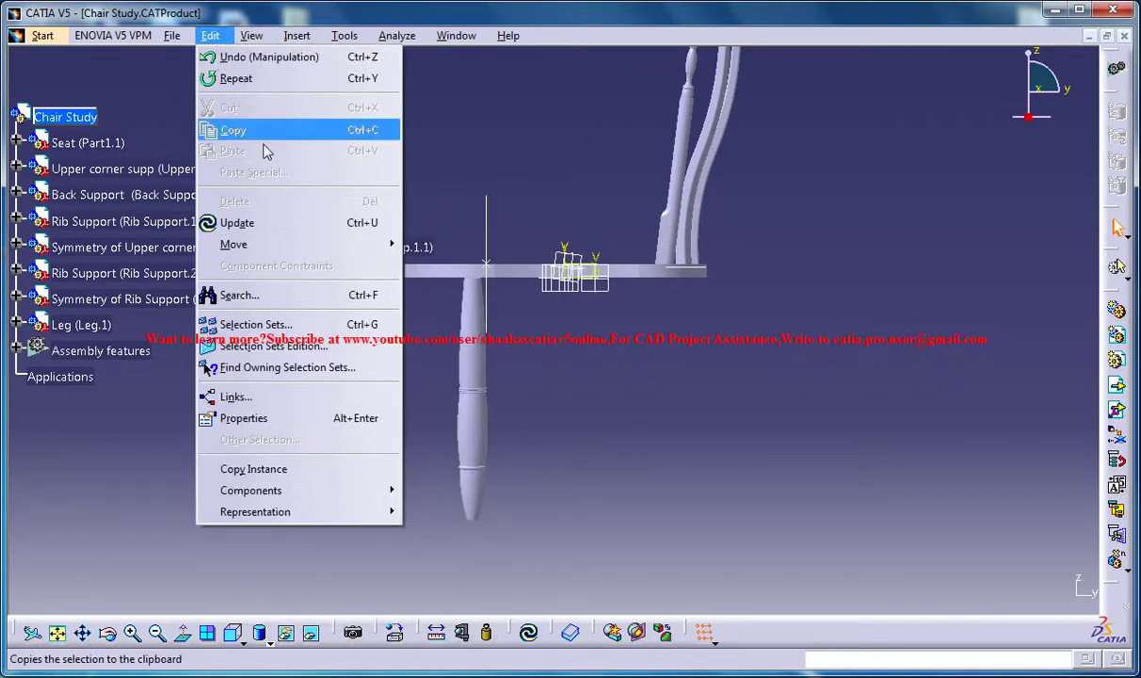
mouse_move(233, 244)
click(442, 243)
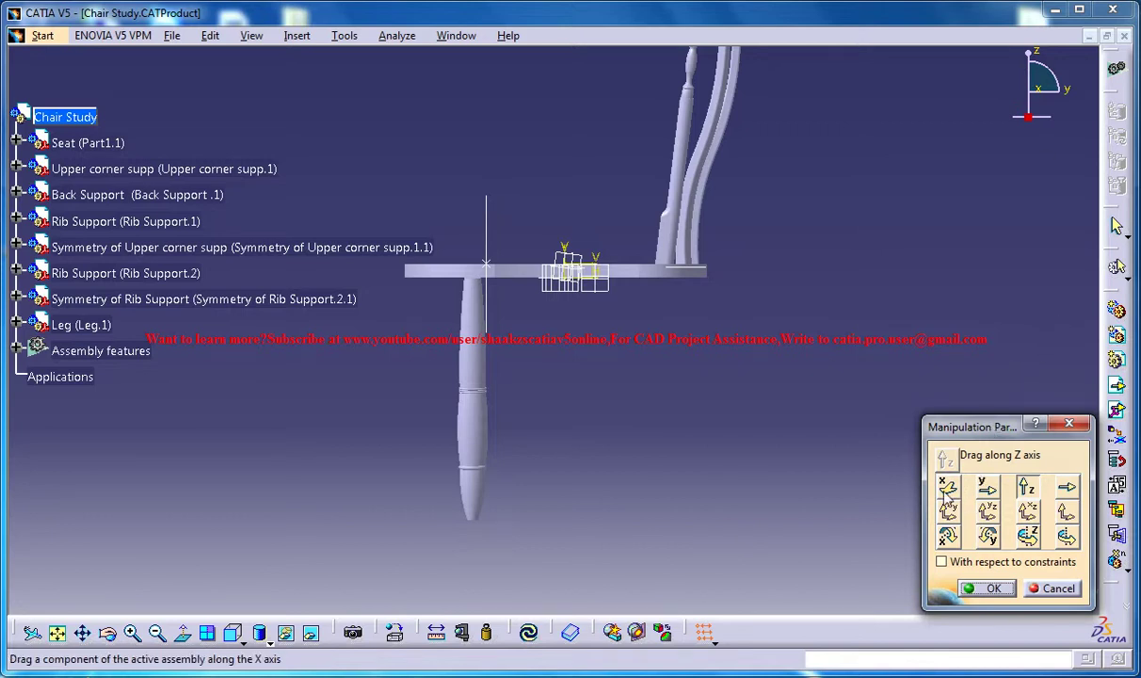
drag(487, 405, 460, 404)
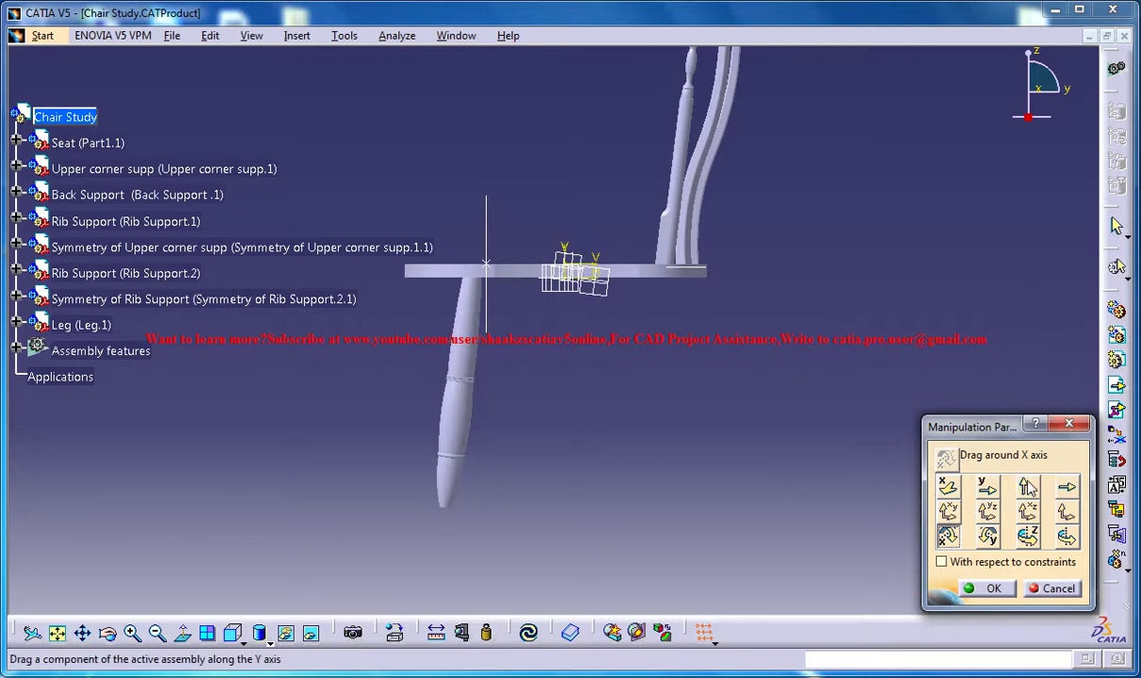
drag(473, 369, 477, 357)
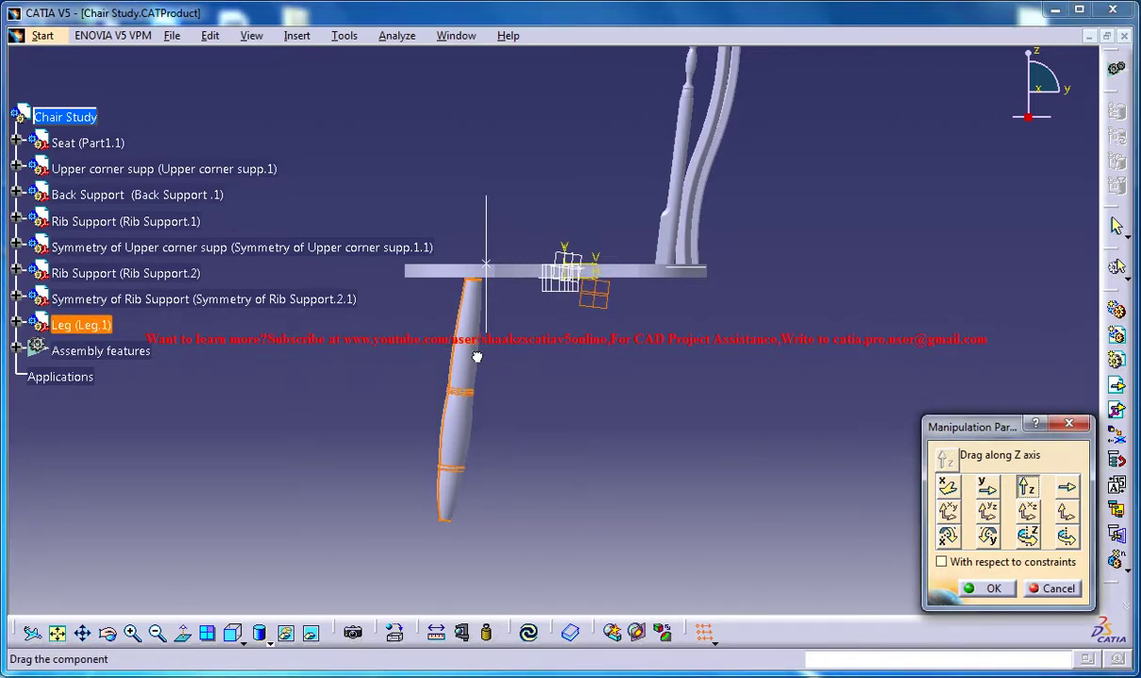
click(994, 589)
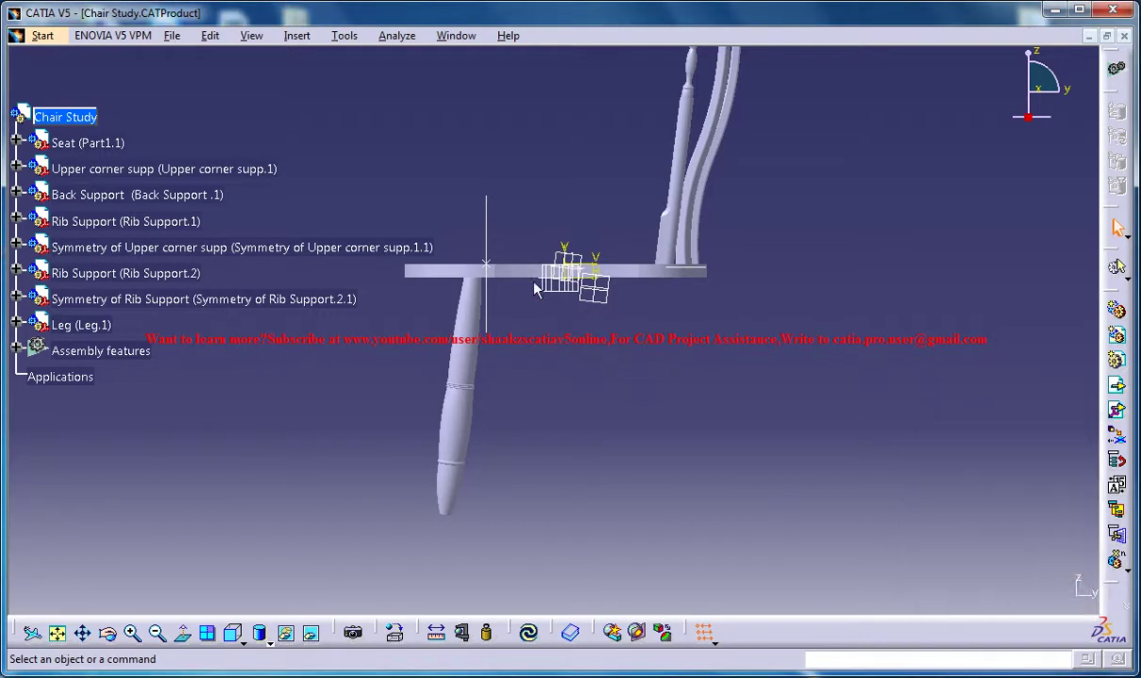
Step: Orbit the chair to review the splayed leg from above
mouse_move(491, 248)
middle_down()
mouse_move(744, 295)
mouse_move(442, 377)
middle_up()
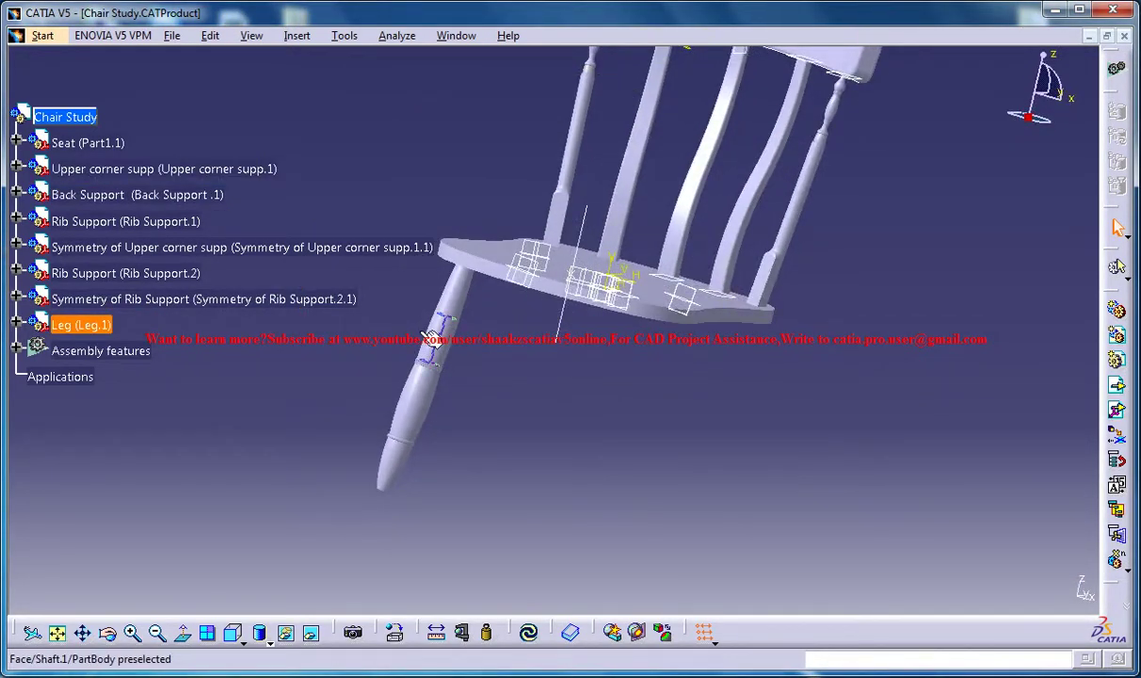
mouse_move(482, 420)
middle_down()
mouse_move(694, 486)
mouse_move(568, 425)
mouse_move(697, 389)
middle_up()
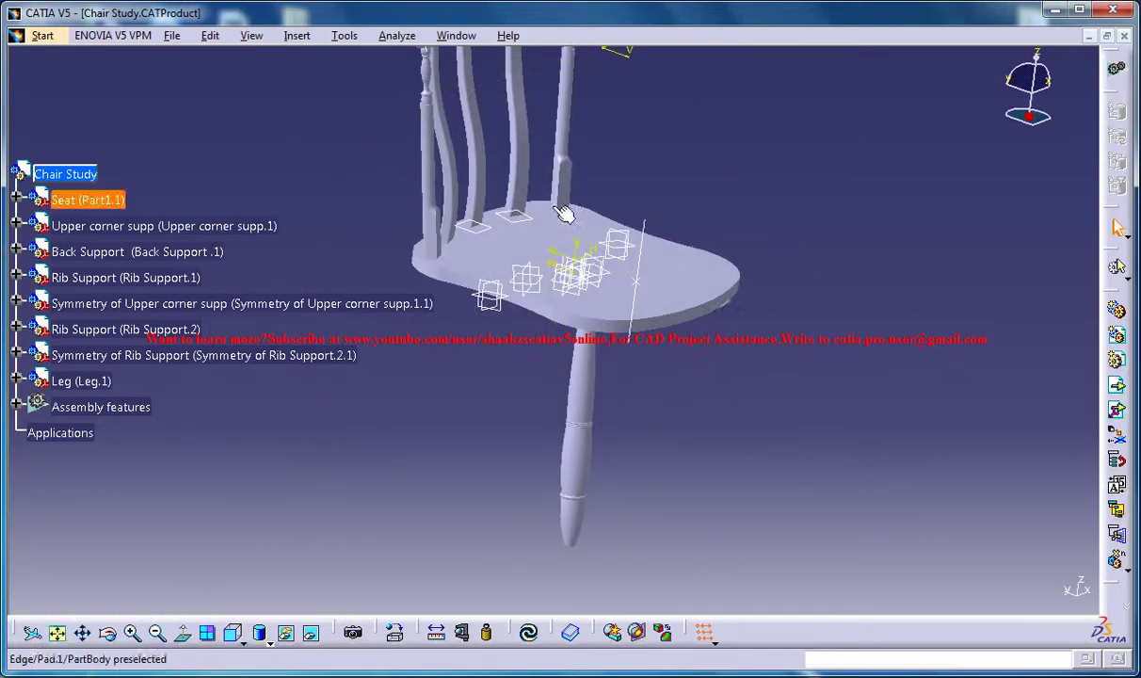
middle_drag(548, 216, 627, 214)
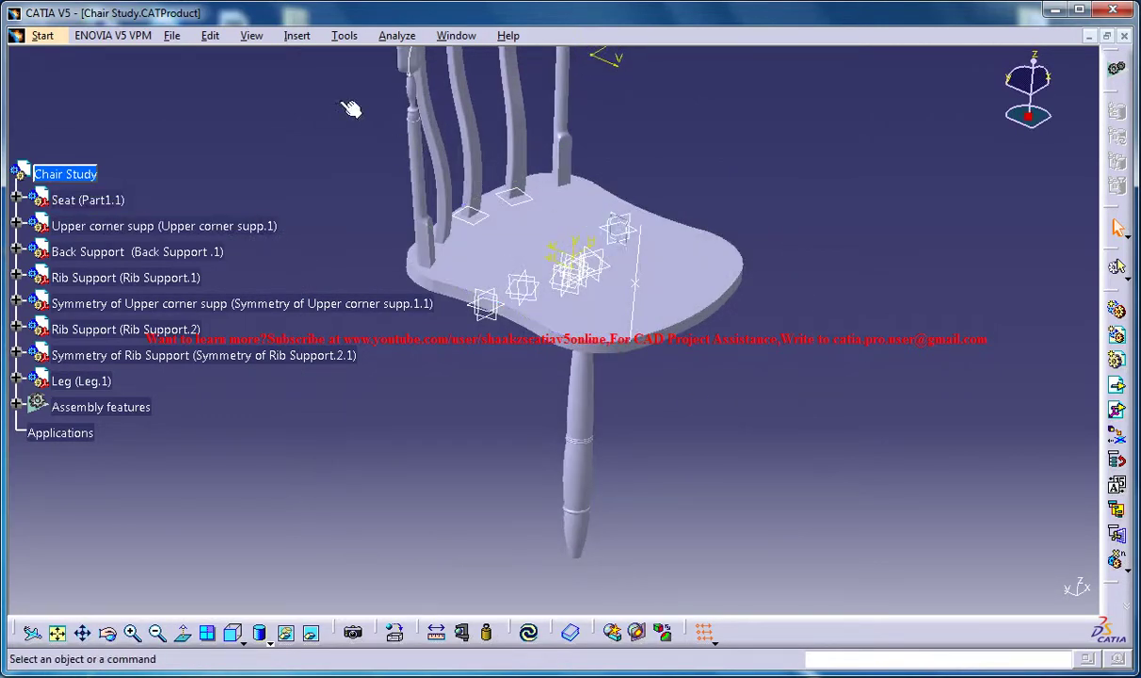
click(171, 35)
mouse_move(297, 35)
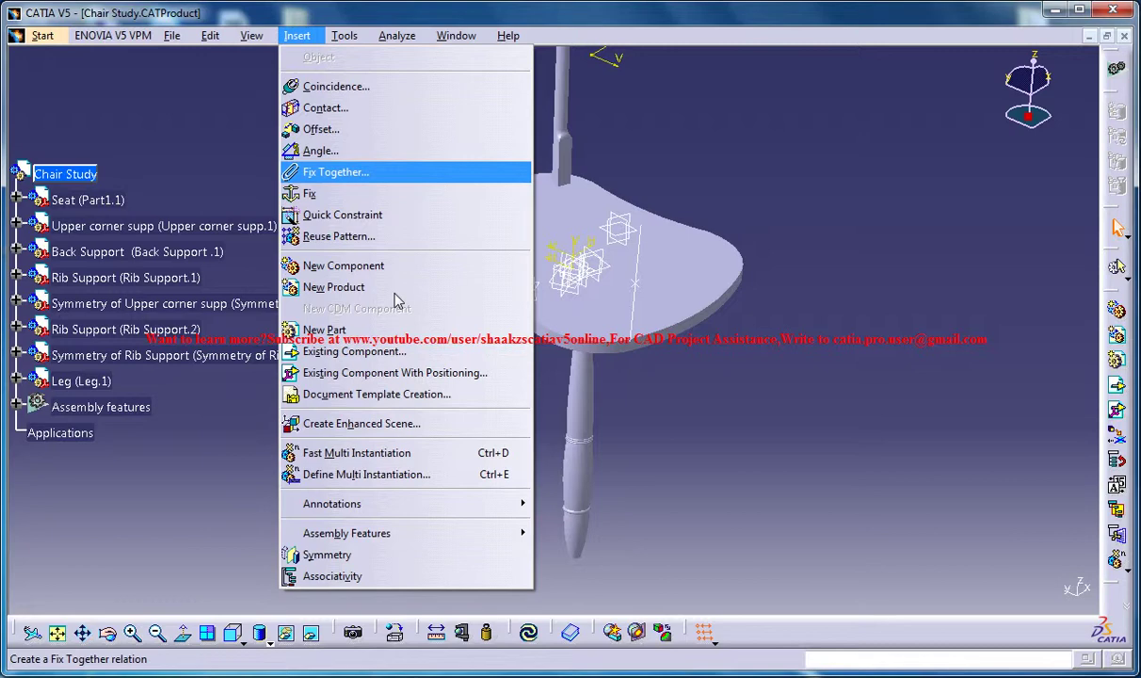
Step: Mirror Leg.1 across the seat's symmetry plane to create Symmetry of Leg
click(326, 554)
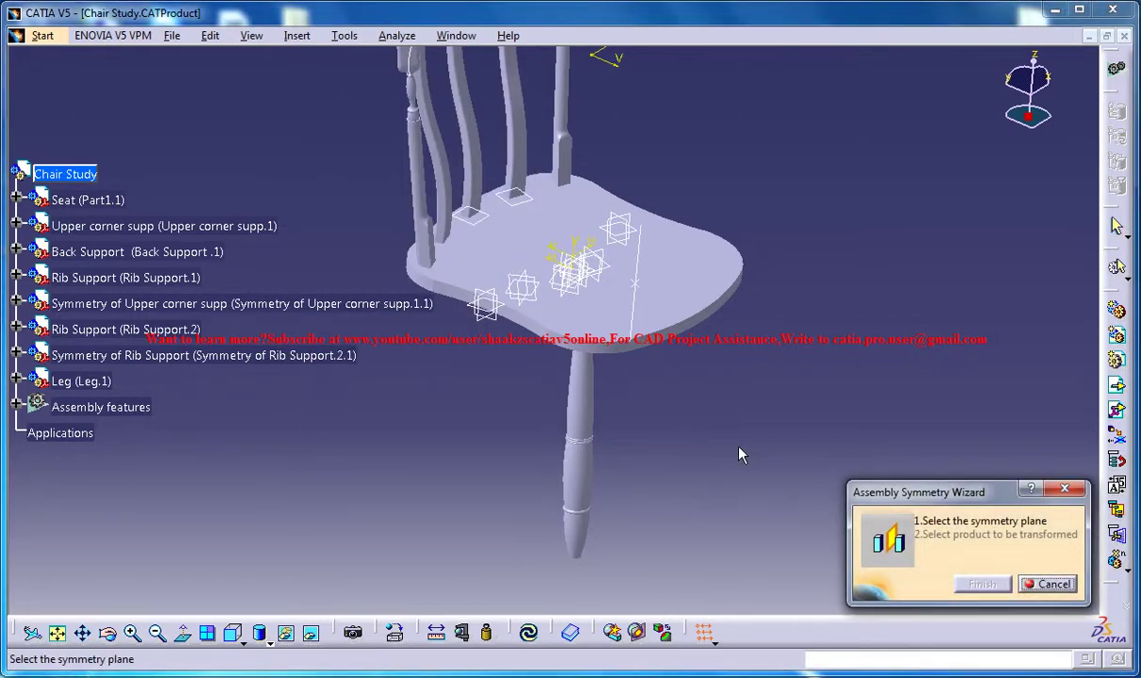
mouse_move(694, 470)
middle_down()
mouse_move(550, 327)
mouse_move(581, 314)
middle_up()
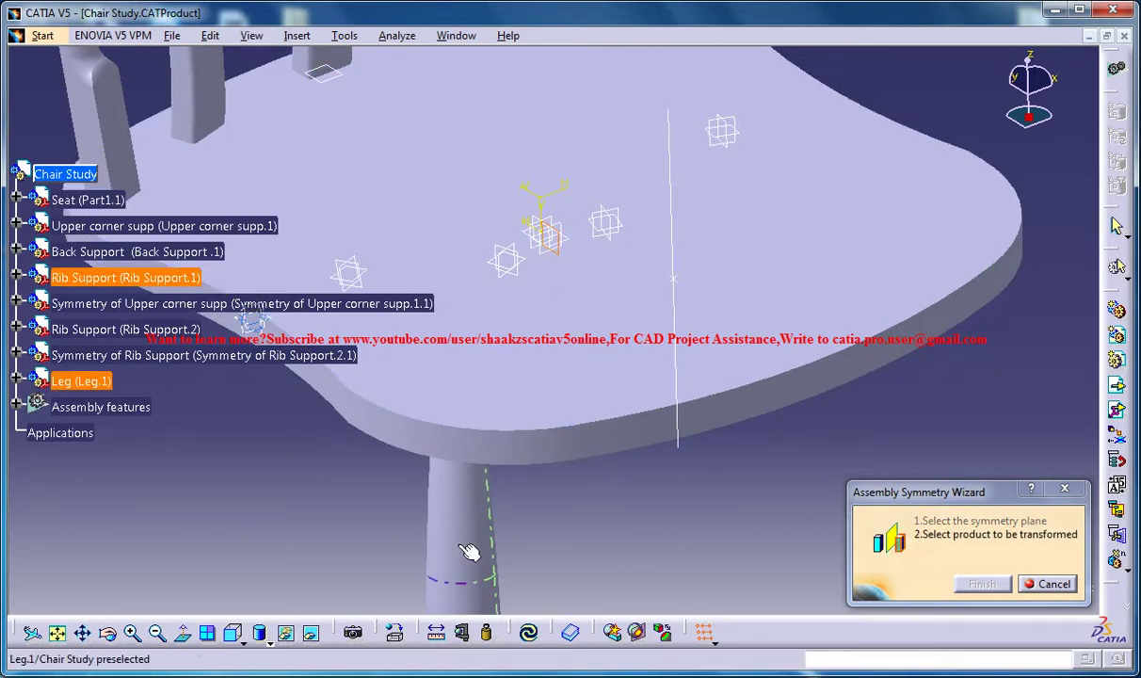
click(468, 513)
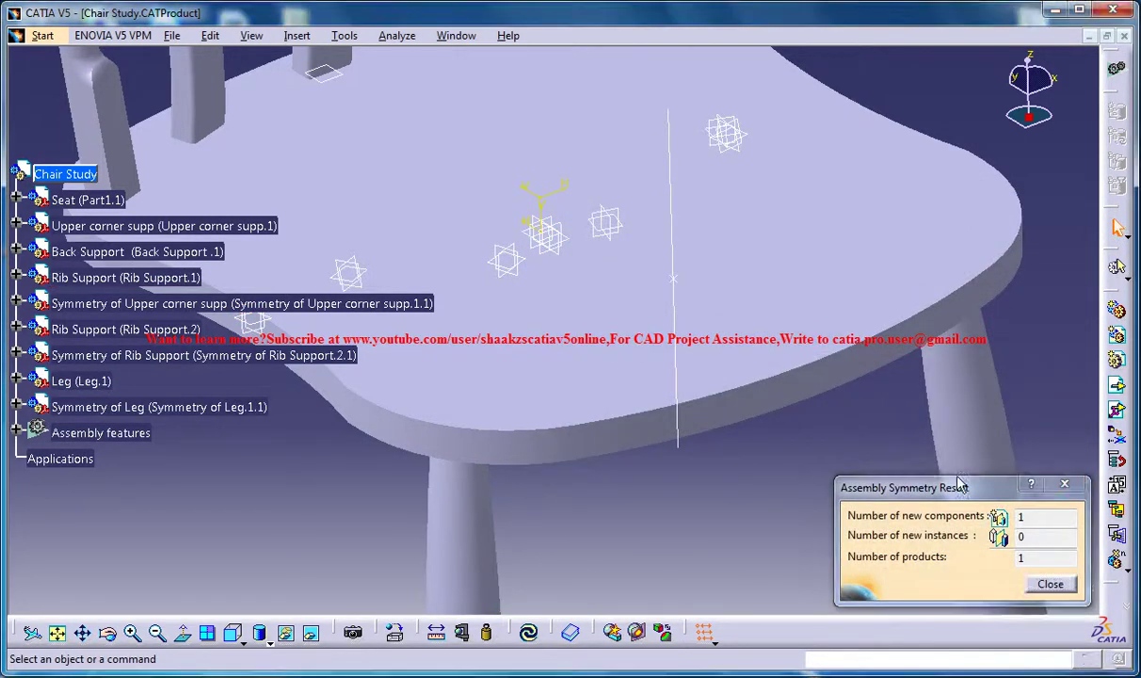
click(1046, 584)
middle_drag(774, 490, 706, 469)
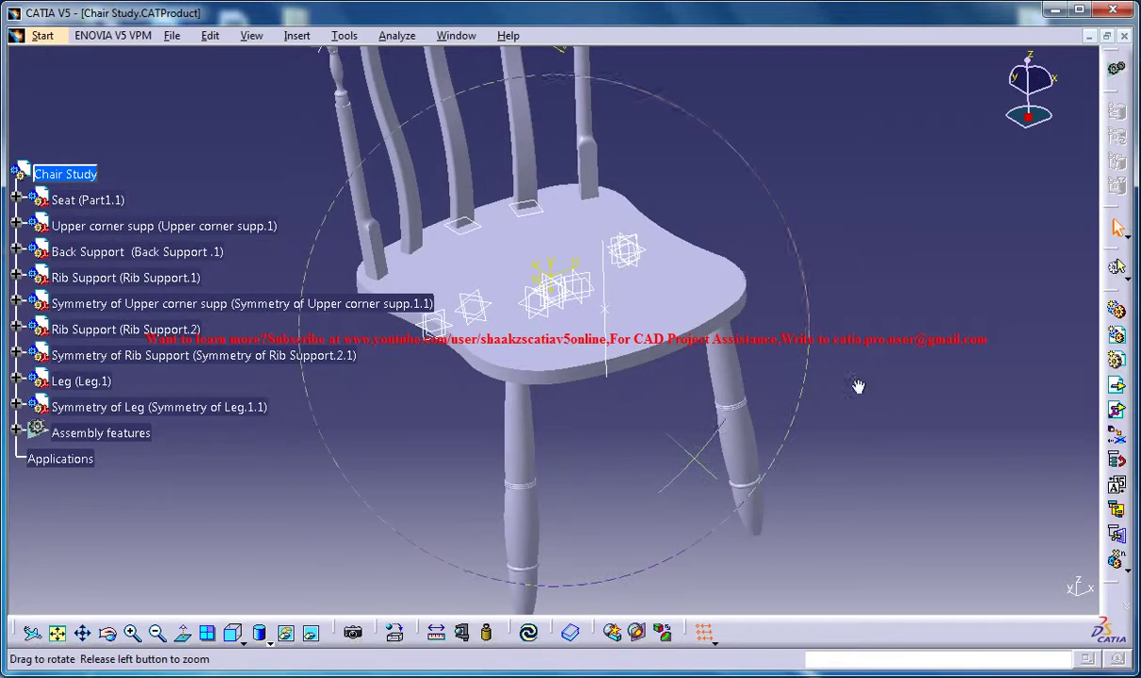
mouse_move(858, 385)
middle_down()
mouse_move(915, 373)
mouse_move(749, 496)
middle_up()
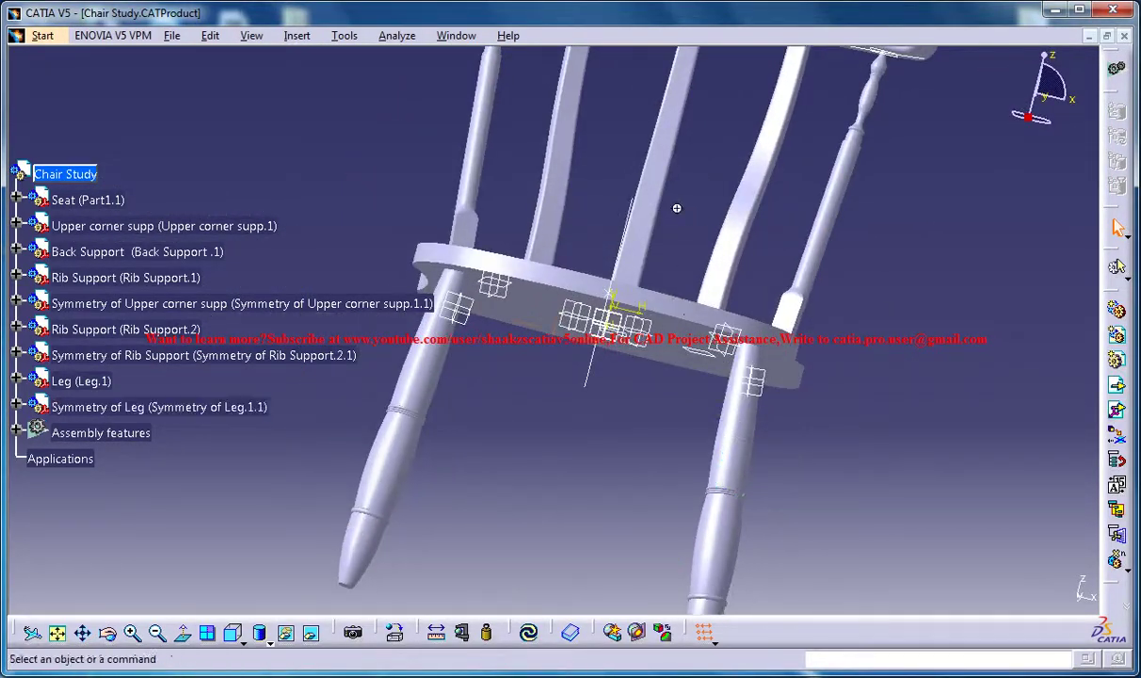
mouse_move(678, 209)
middle_down()
mouse_move(581, 262)
mouse_move(558, 290)
mouse_move(581, 403)
middle_up()
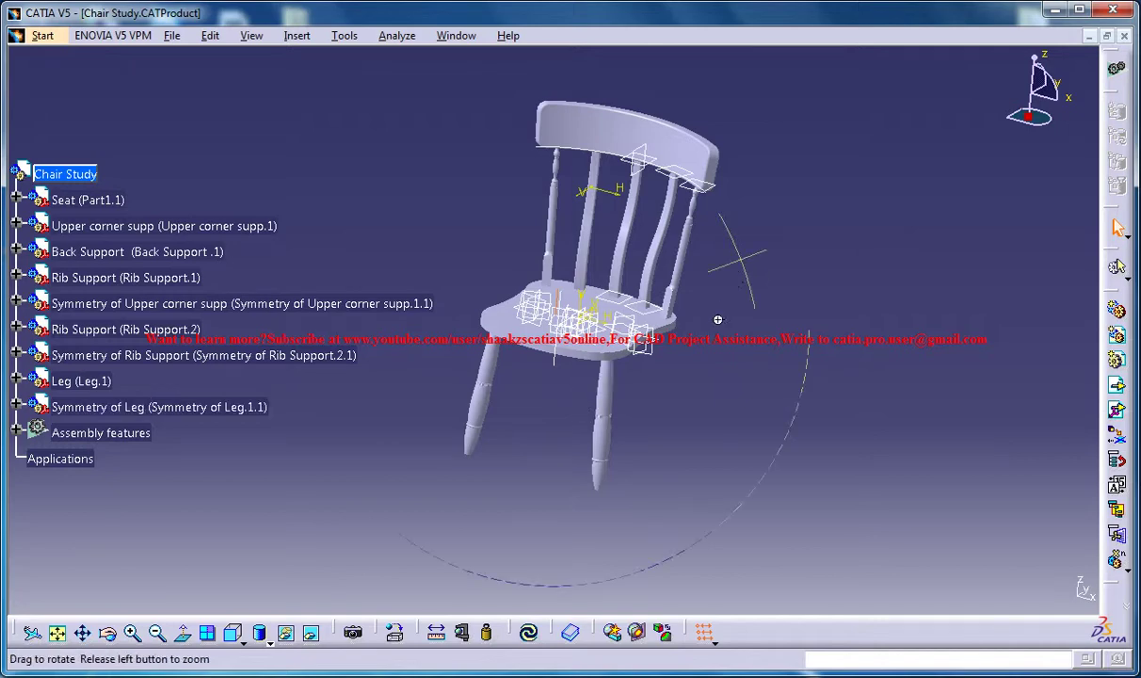
middle_drag(717, 319, 763, 305)
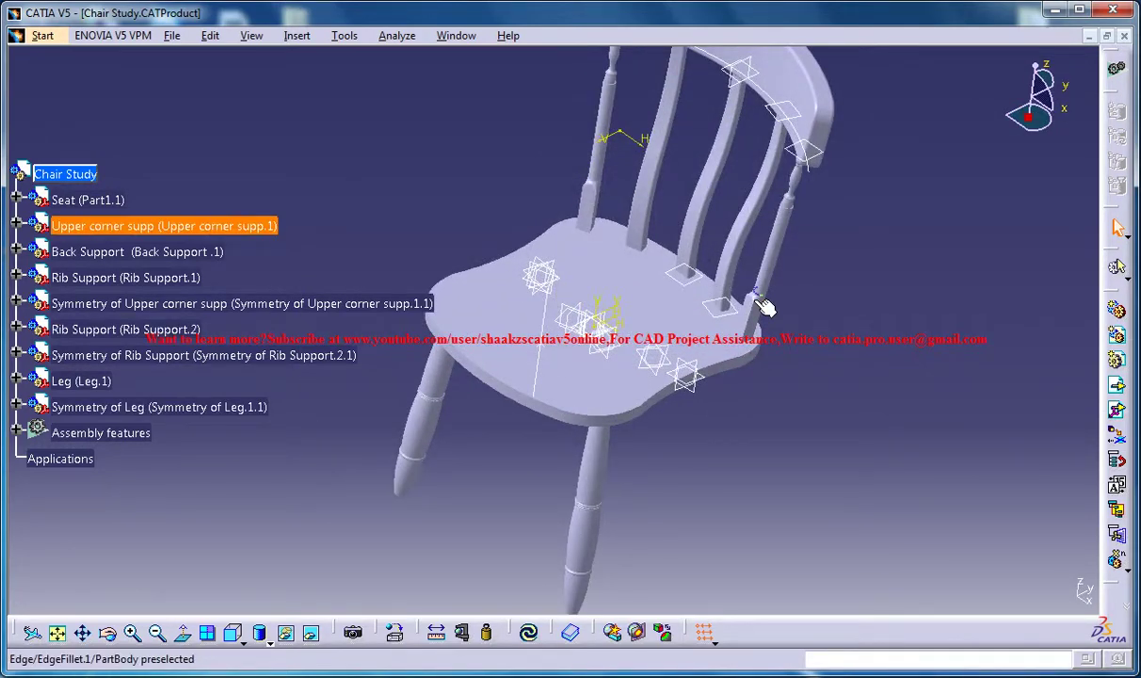